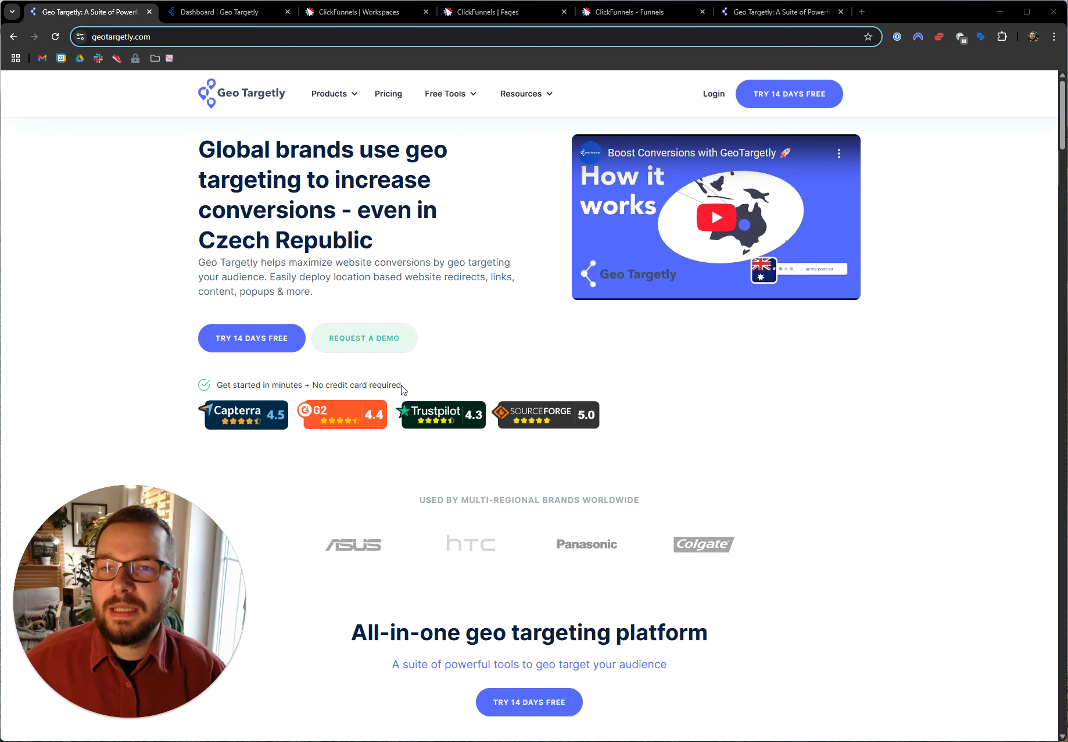
# Copy the tracking code script of the Webflow Integration entry under Geo Location in the Geo Targetly dashboard
pyautogui.click(216, 15)
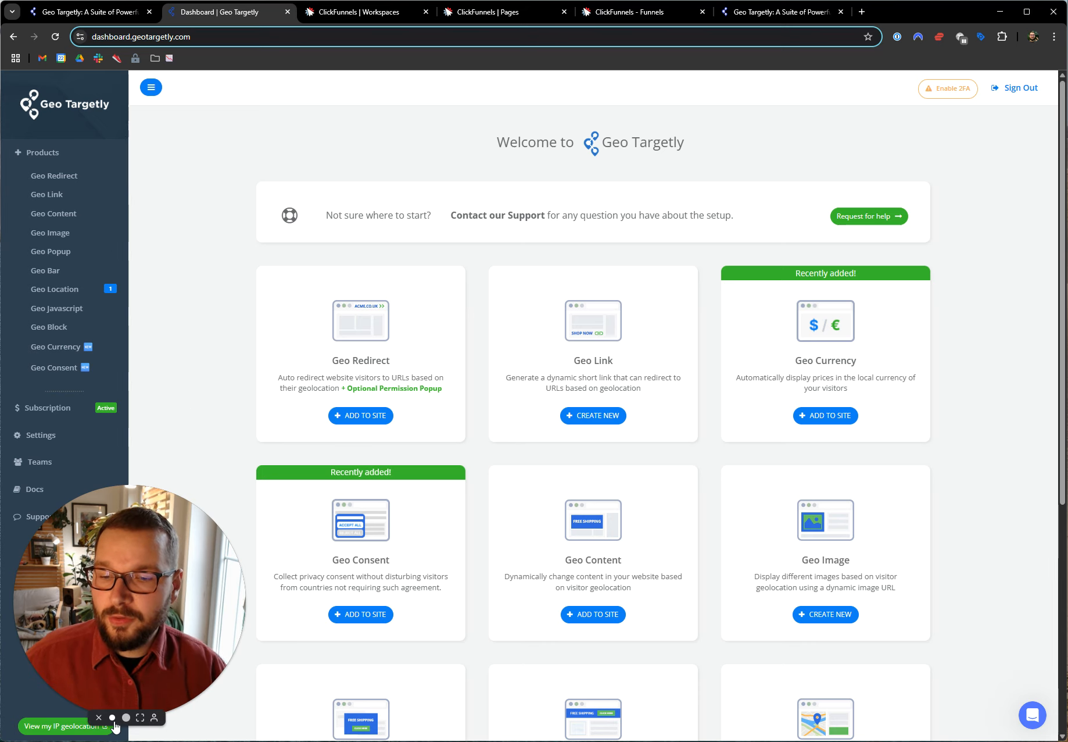
pyautogui.click(112, 722)
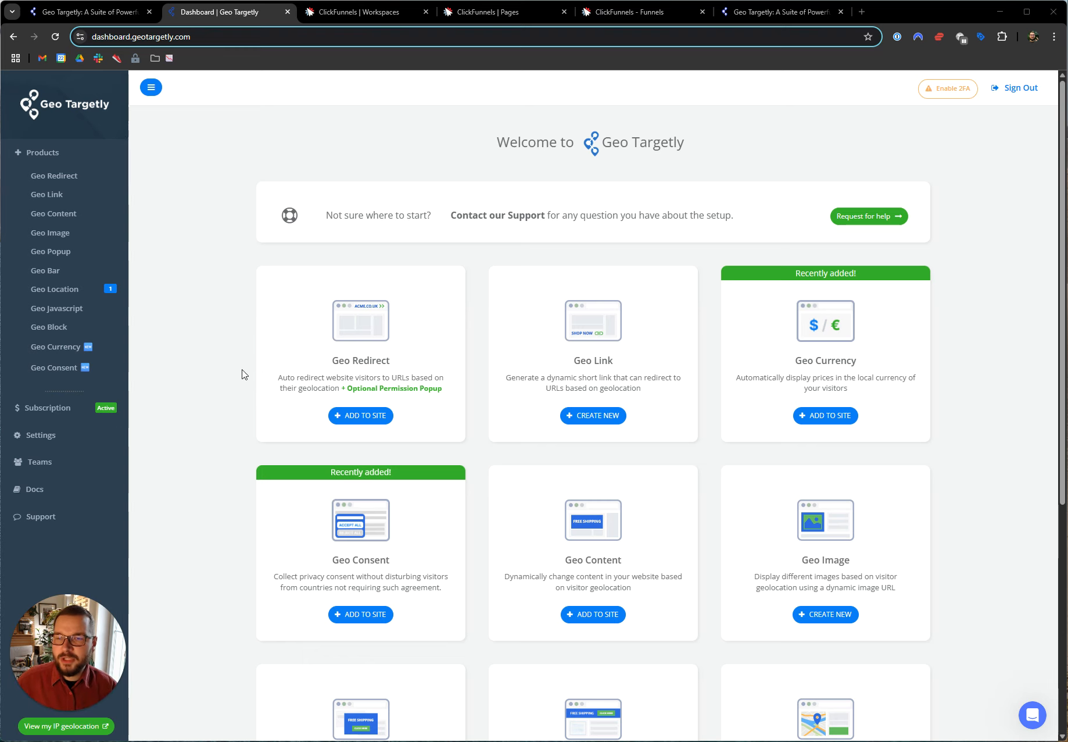
pyautogui.click(77, 290)
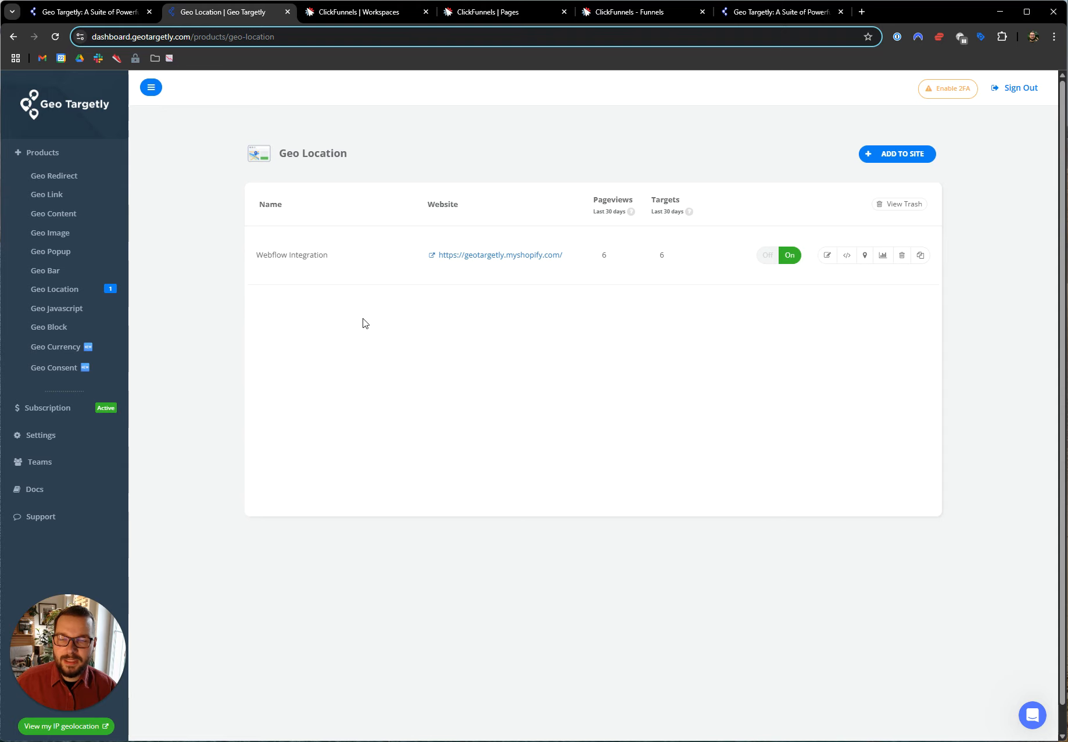
pyautogui.click(847, 256)
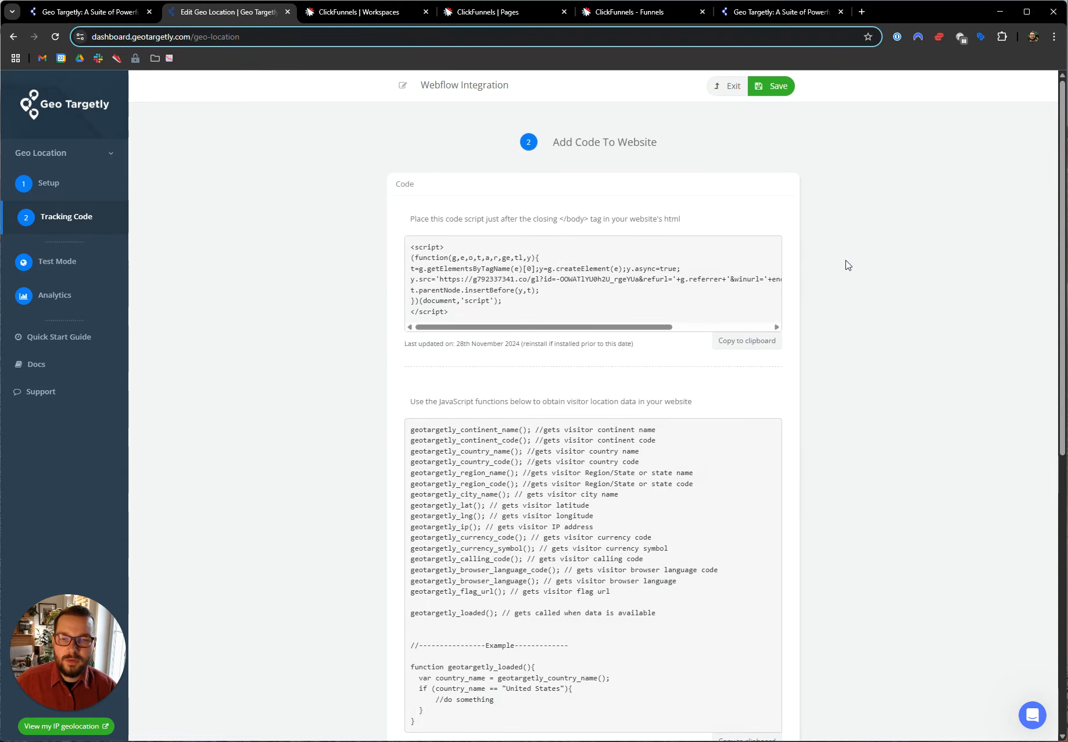
pyautogui.click(744, 349)
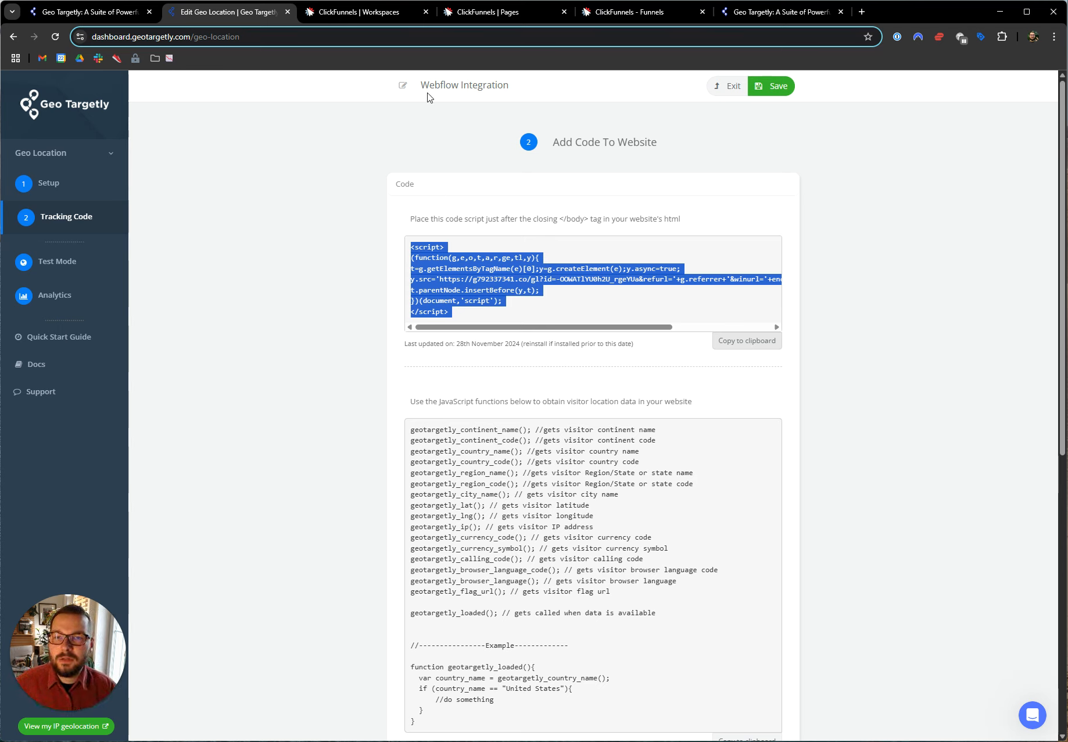
# Switch to ClickFunnels and open the tracking codes section of the Site & Blog site settings
pyautogui.click(369, 14)
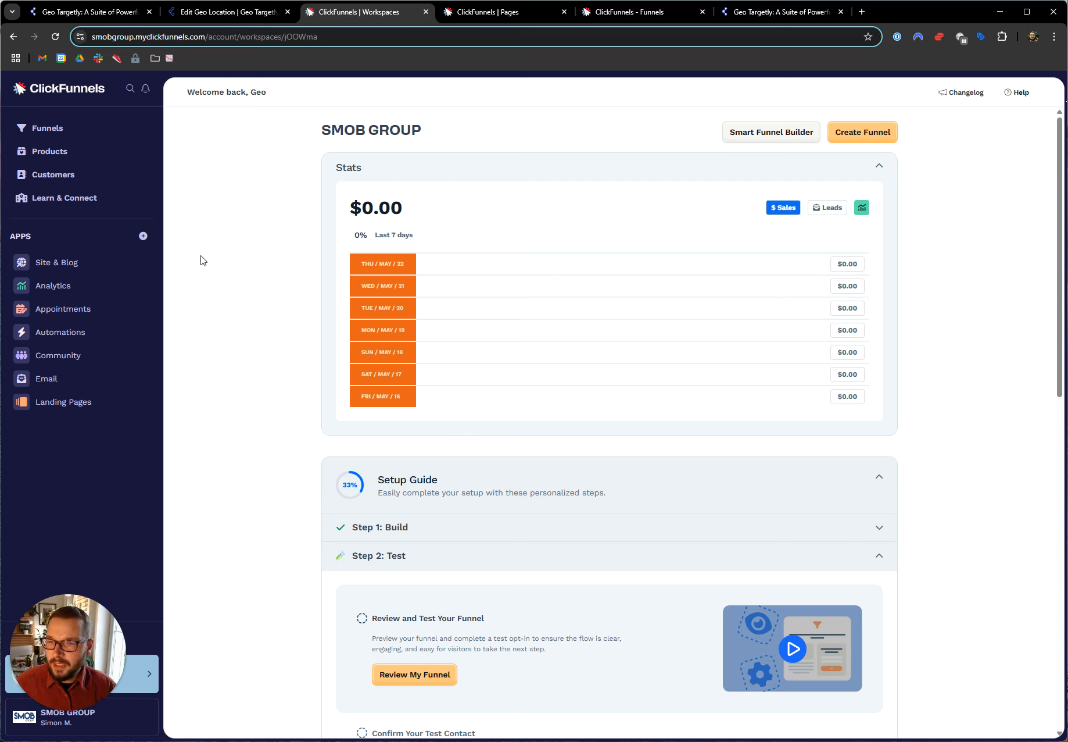
pyautogui.click(70, 263)
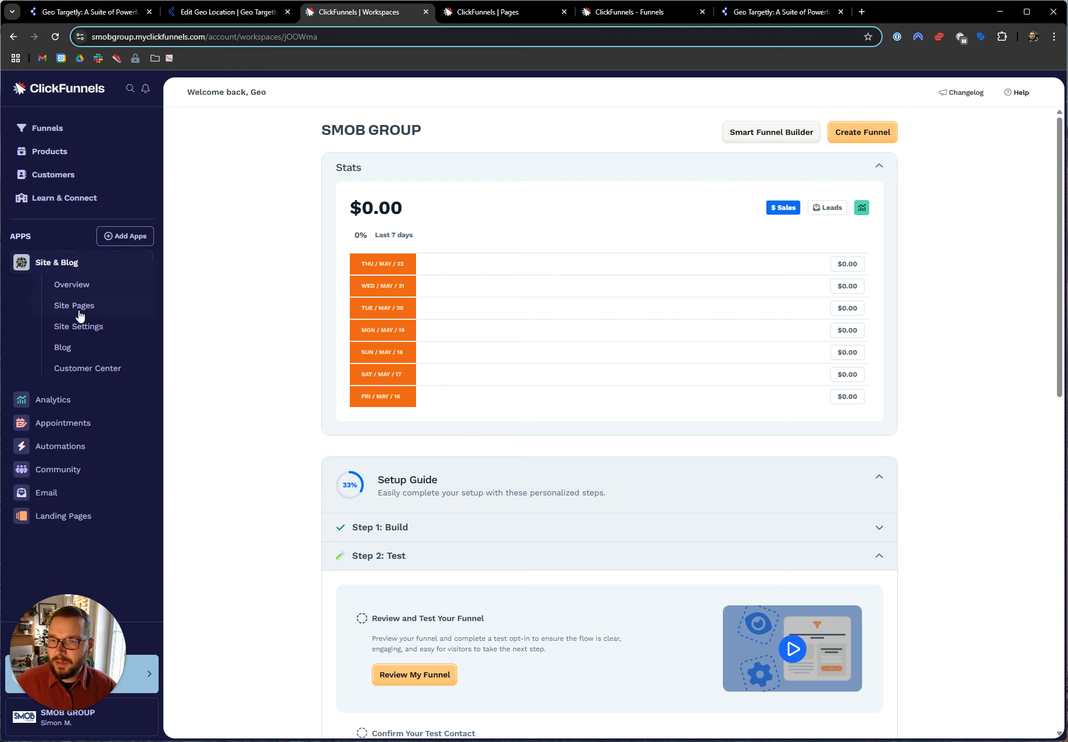
pyautogui.click(129, 327)
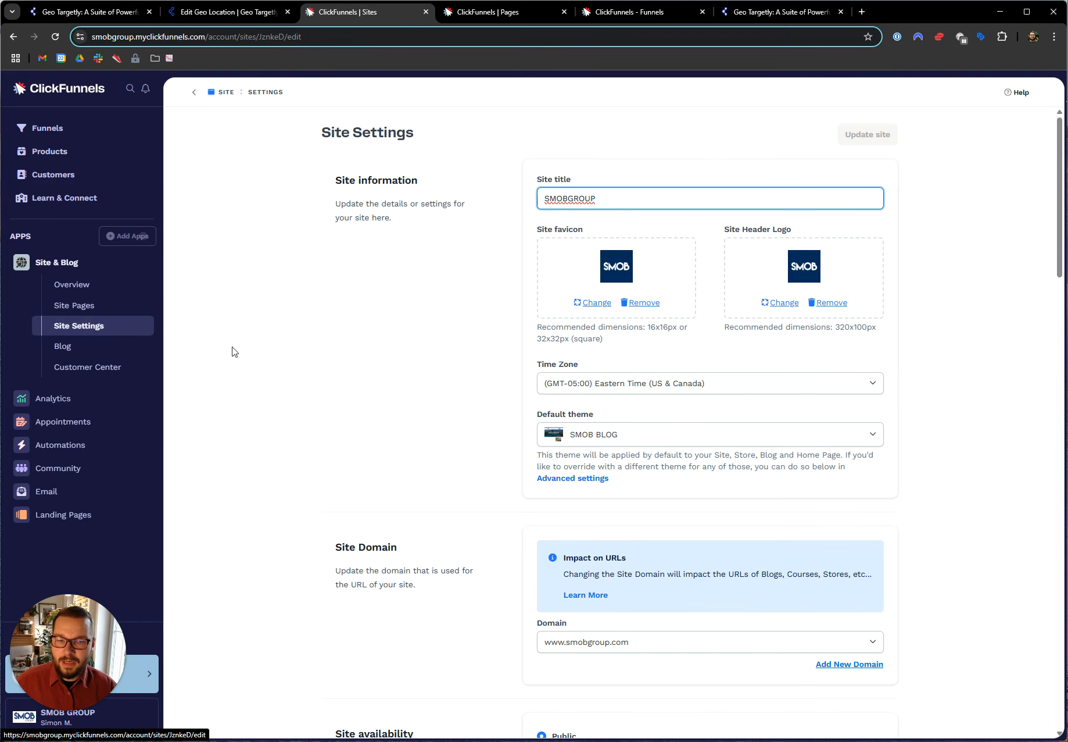
pyautogui.scroll(-10, 463, 329)
pyautogui.scroll(-4, 463, 322)
pyautogui.scroll(5, 463, 314)
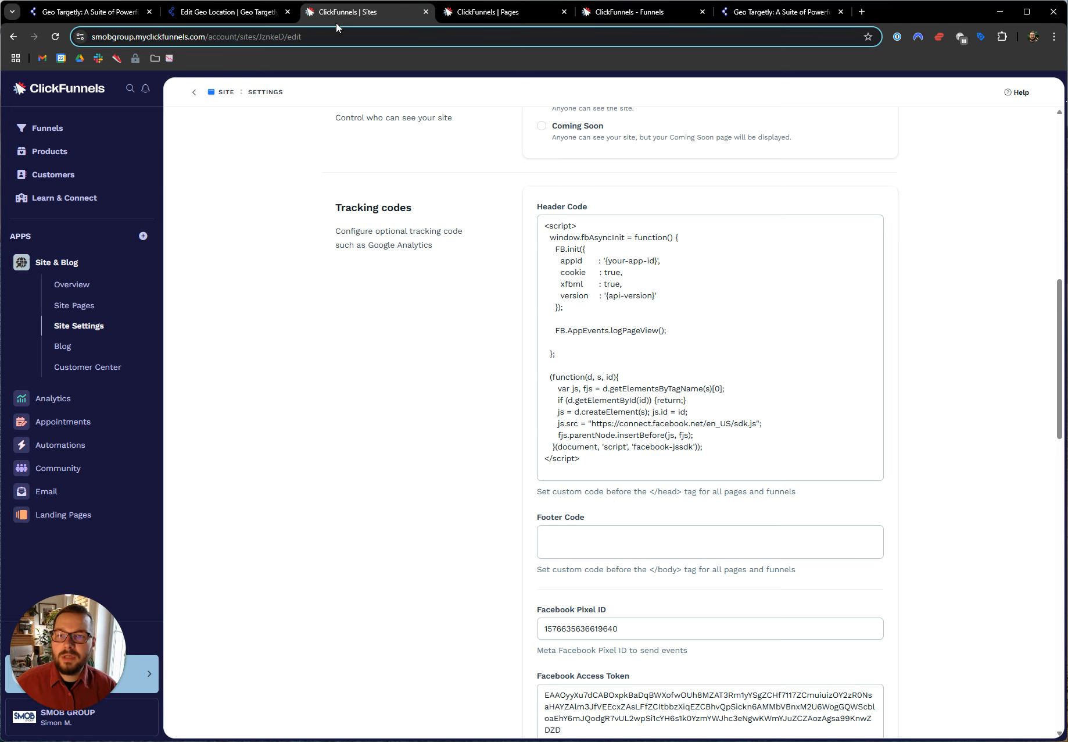
# Switch back to Geo Targetly and check the instruction on where the script belongs in the website's HTML
pyautogui.click(280, 22)
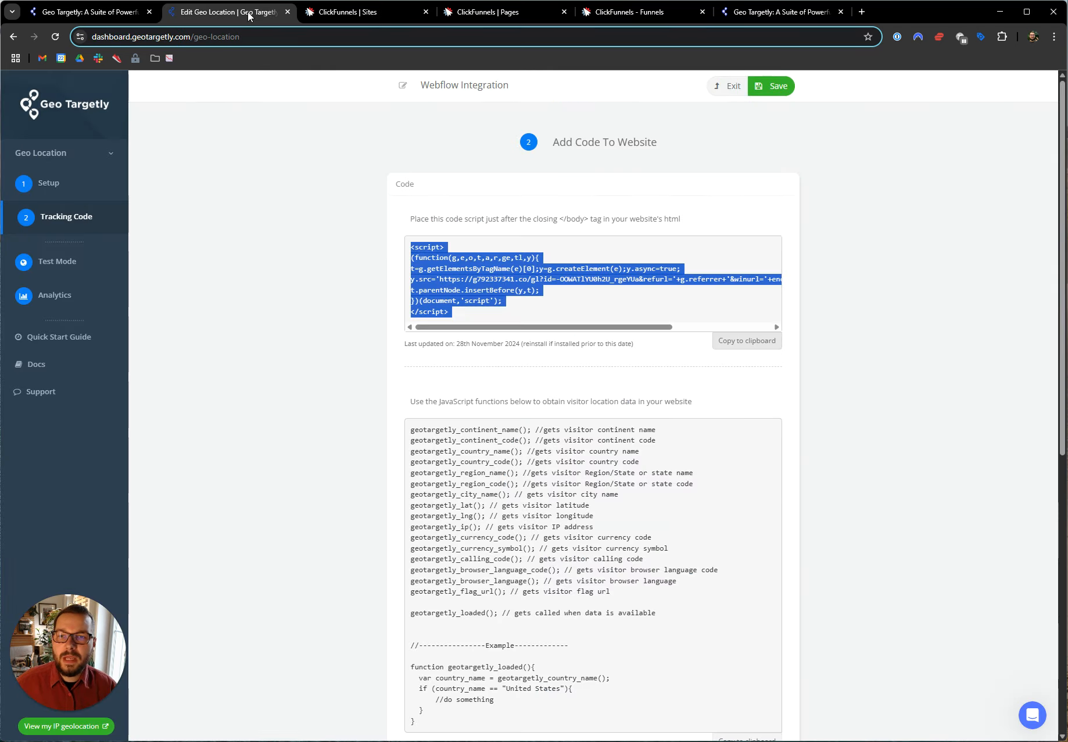
pyautogui.tripleClick(465, 220)
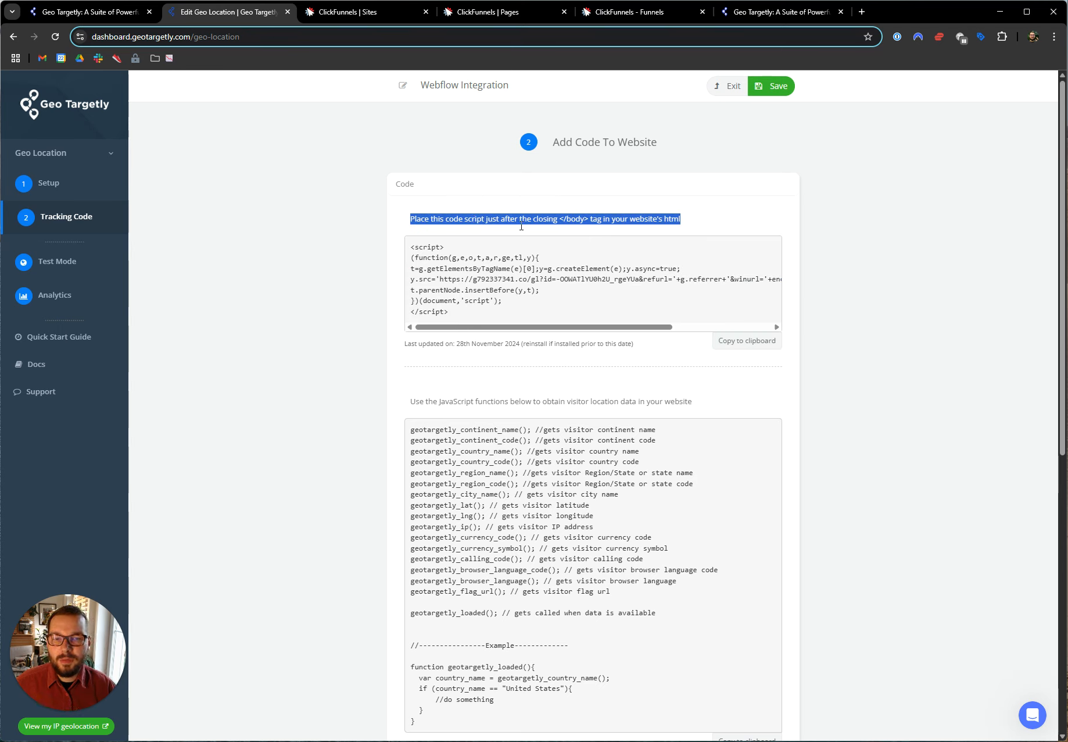
pyautogui.moveTo(540, 219); pyautogui.dragTo(602, 224)
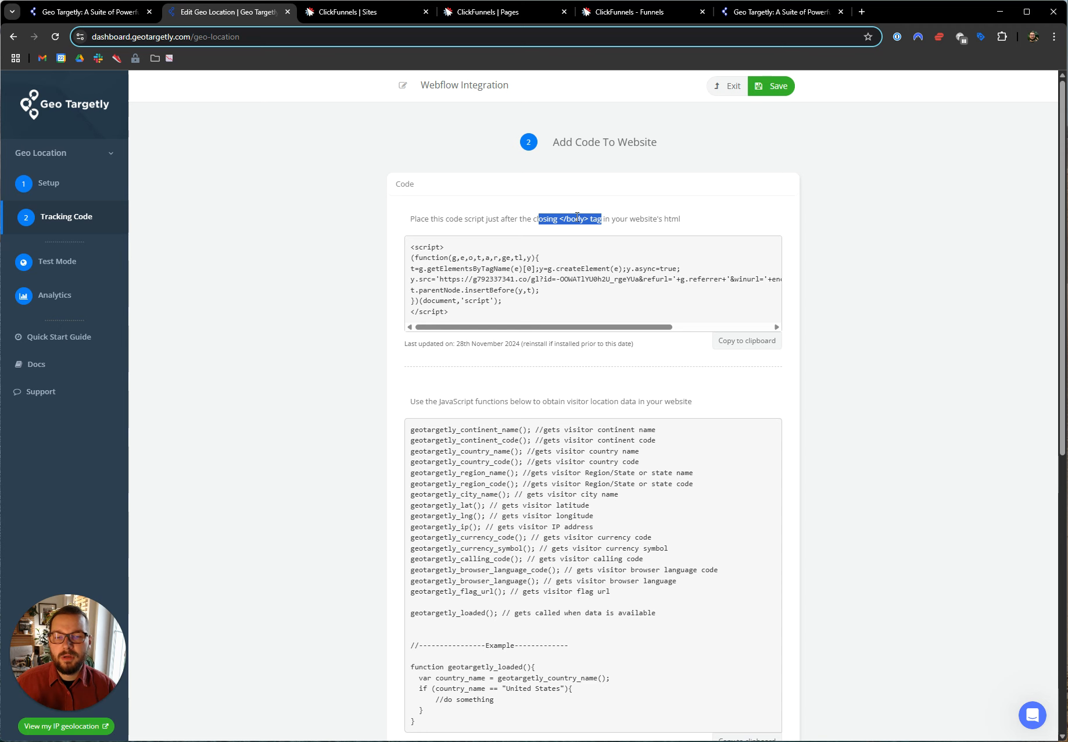
# Return to the ClickFunnels site settings and paste the copied script into the Footer Code field
pyautogui.click(347, 11)
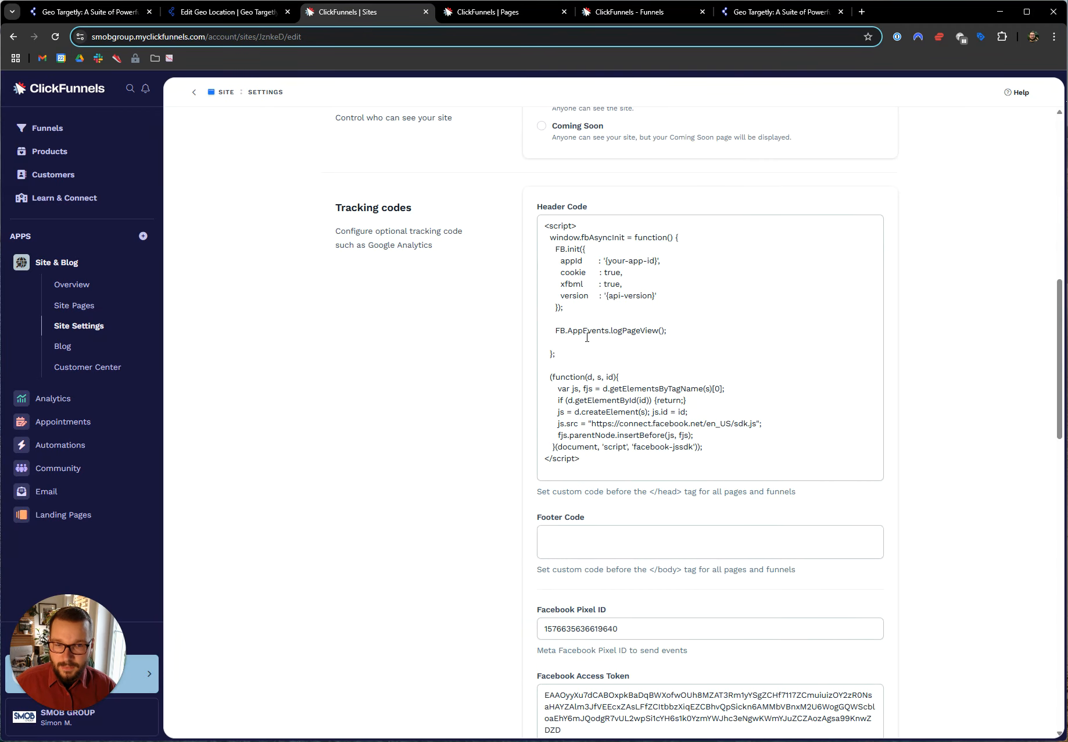
pyautogui.click(594, 529)
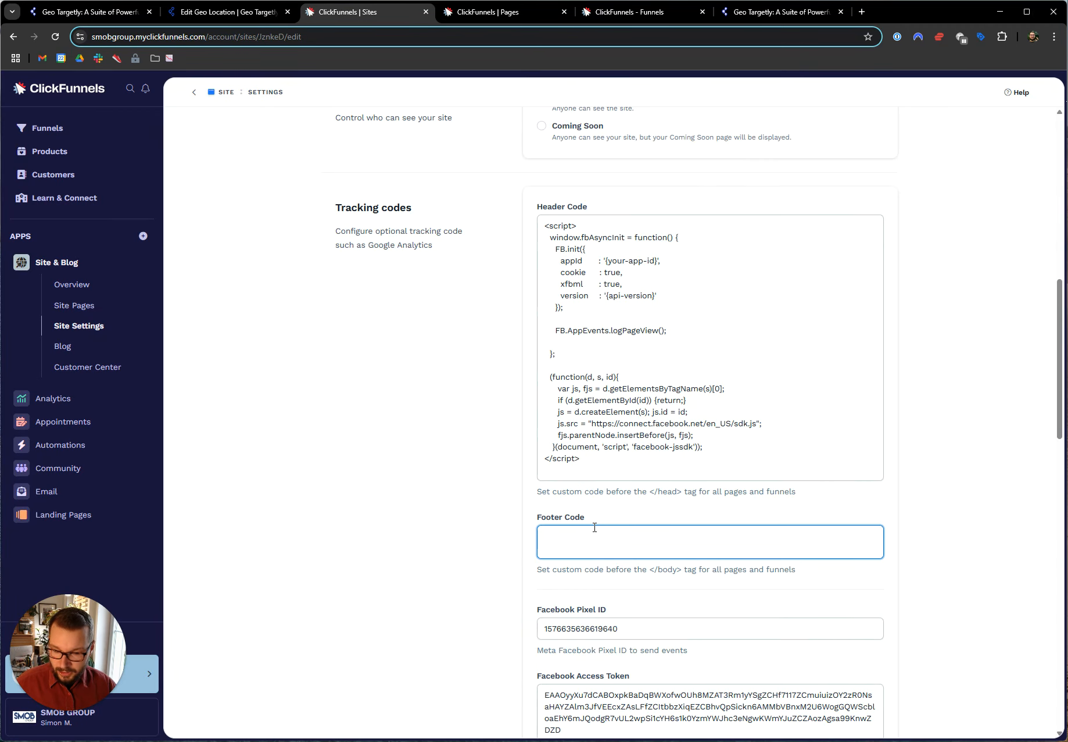
pyautogui.hotkey('ctrl', 'v')
pyautogui.scroll(-10, 563, 495)
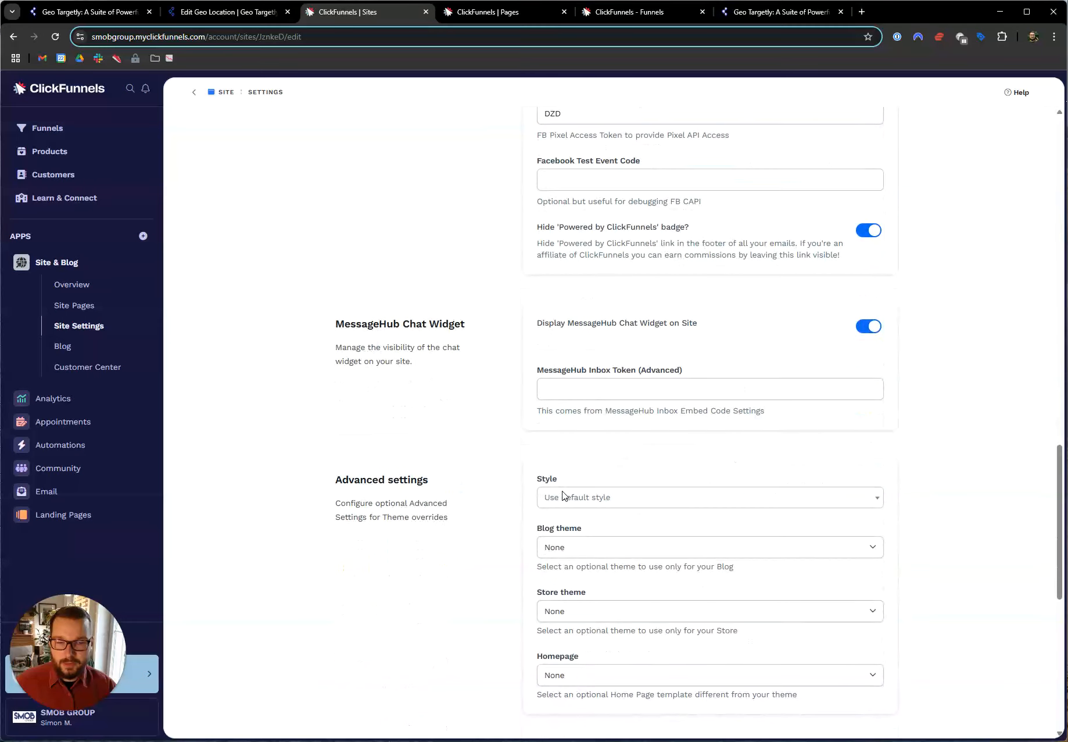
pyautogui.scroll(-8, 563, 495)
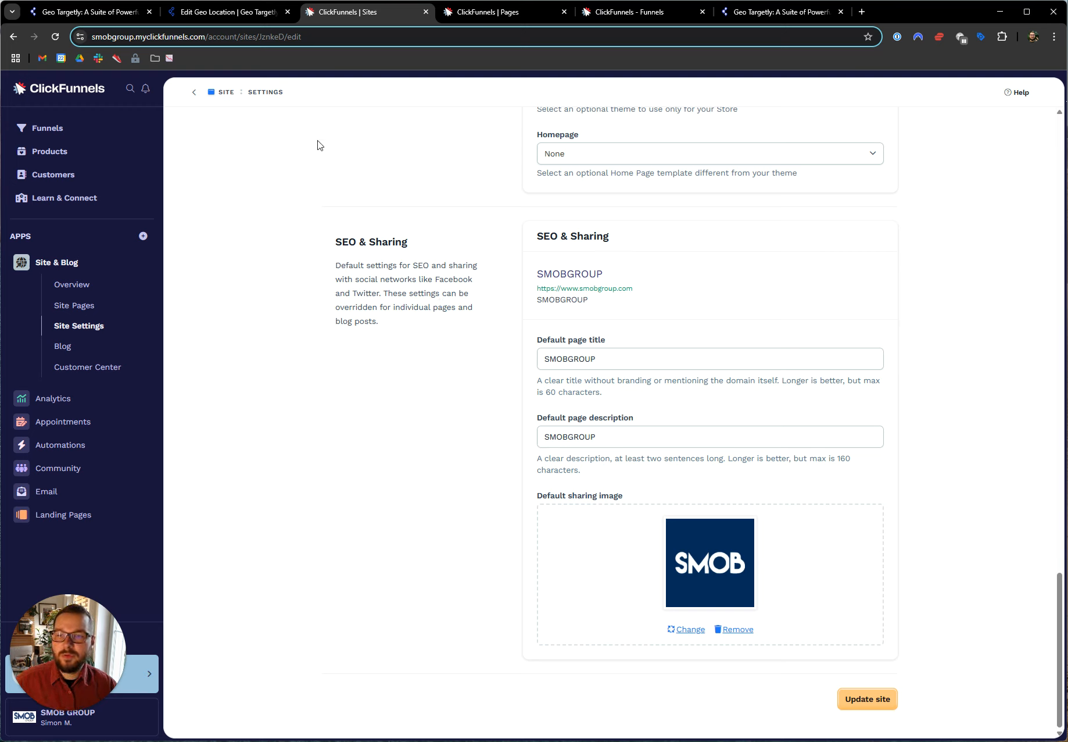
# Open the Blog Category site page in the design editor and paste the script into its footer code
pyautogui.click(532, 13)
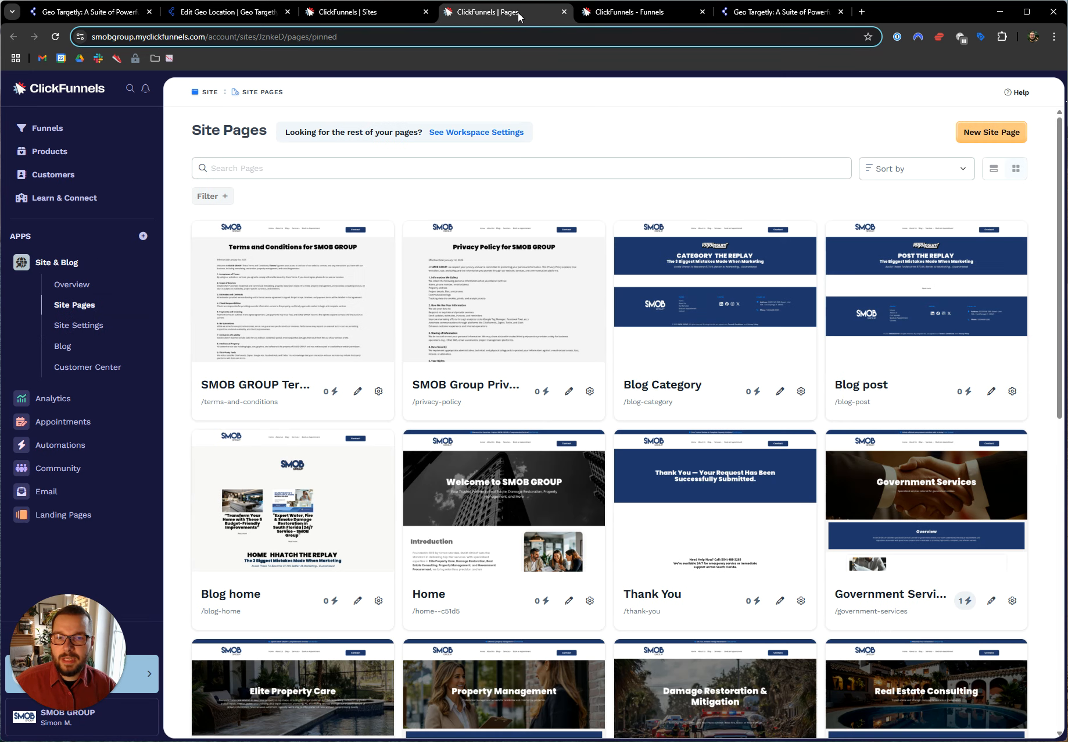
pyautogui.click(779, 394)
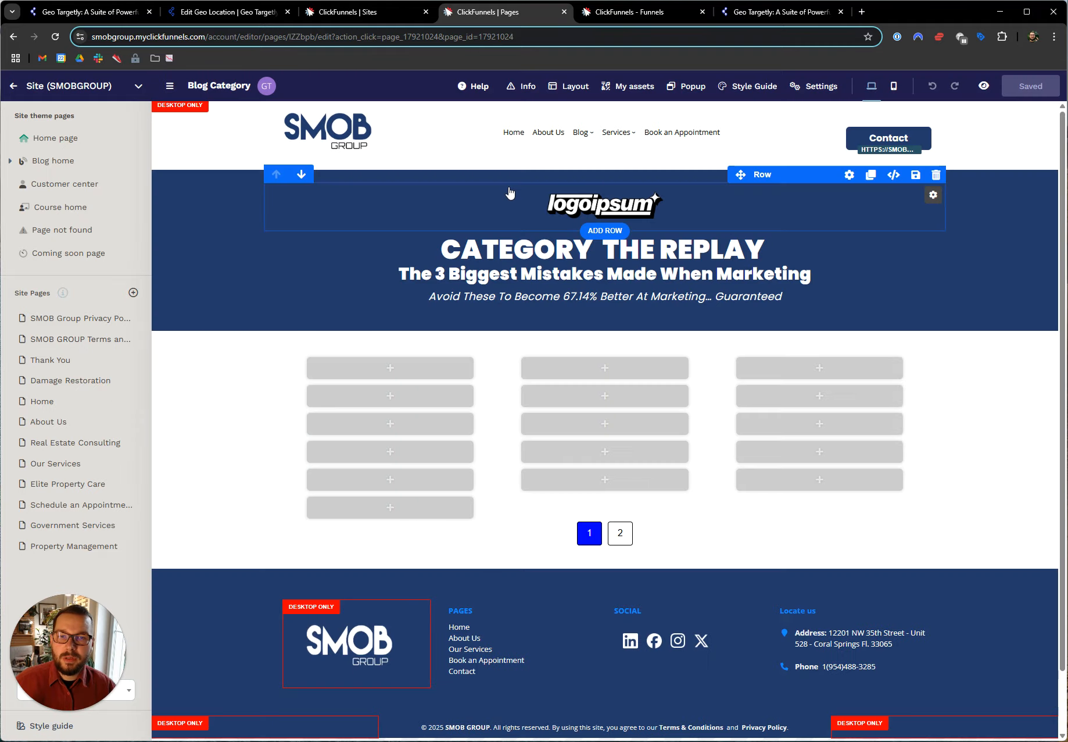
pyautogui.click(810, 88)
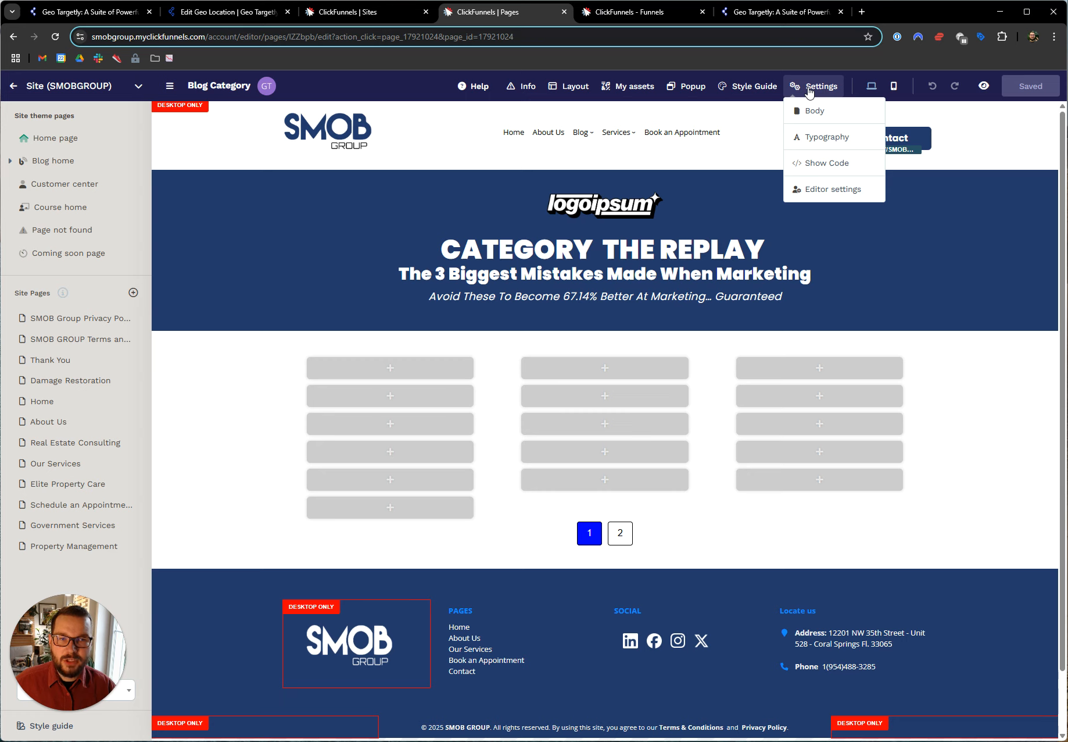
pyautogui.click(820, 164)
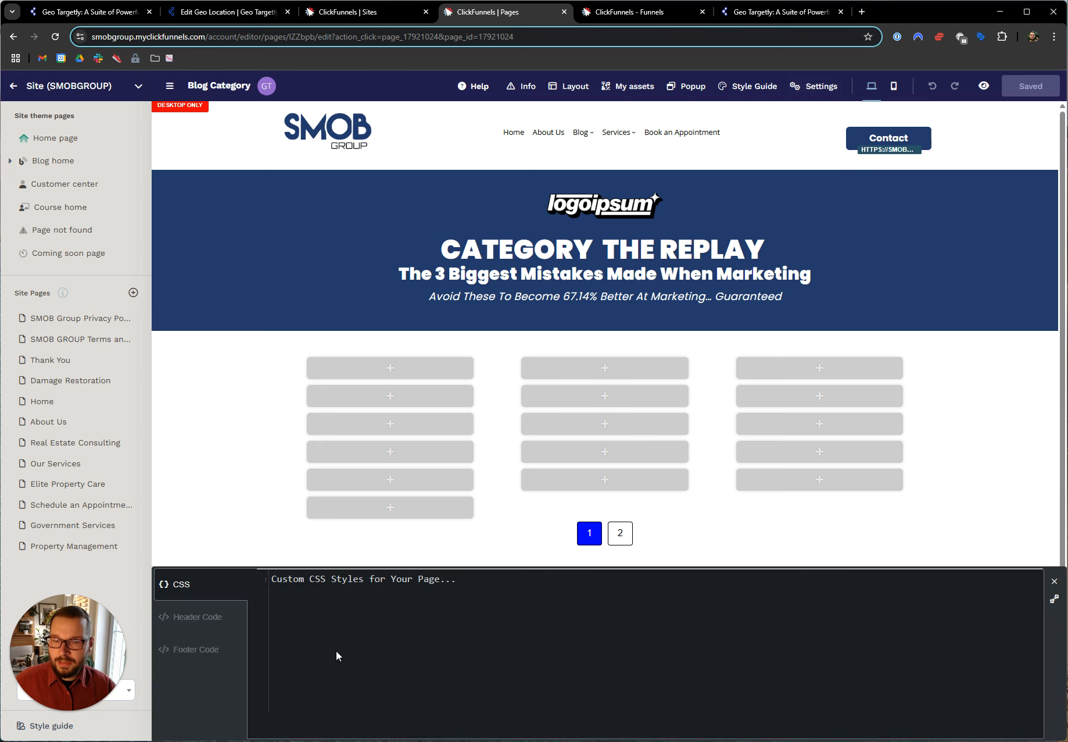
pyautogui.click(189, 618)
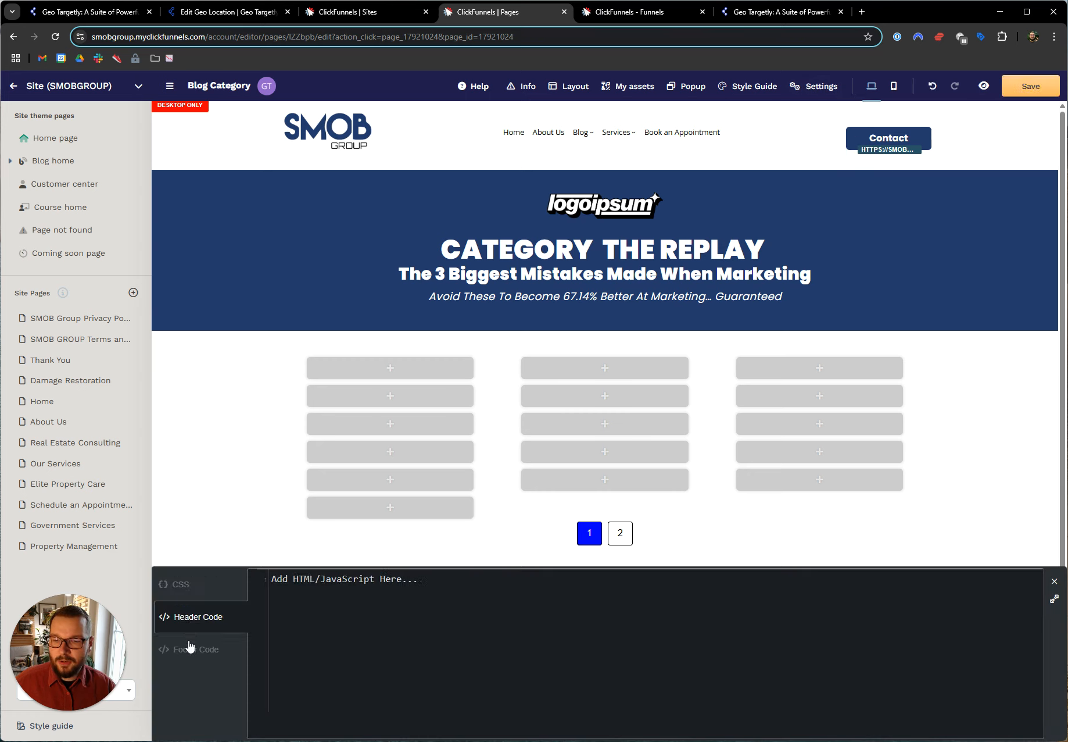
pyautogui.click(190, 647)
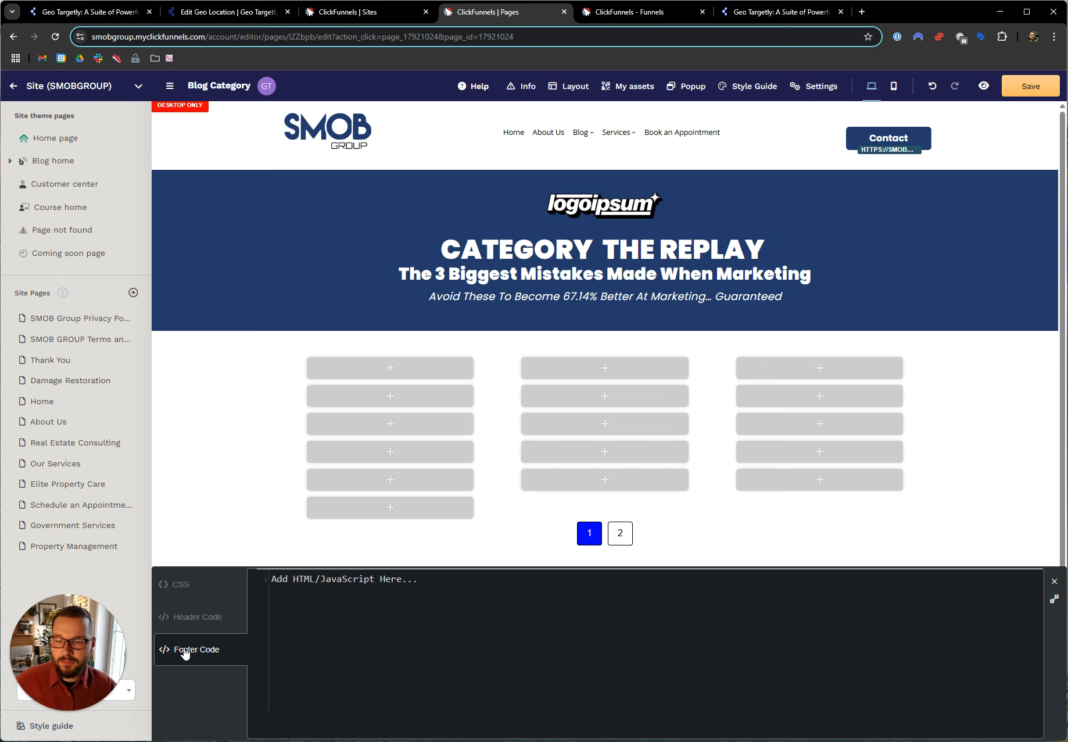
pyautogui.write("<script> (function(g,e,o,t,a,r,ge,tl,y){ t=g.getElementsByTagName(e)[0];y=g.createElement(e);y.async=true; y.src='https://g792337341.co/gl?id=-OOWATlYU0h2U_rgeYUa&refurl='+g.referrer+'&winurl='+encodeURIComponent(window.location); t.parentNode.insertBefore(y,t); })(document,'script'); </script>")
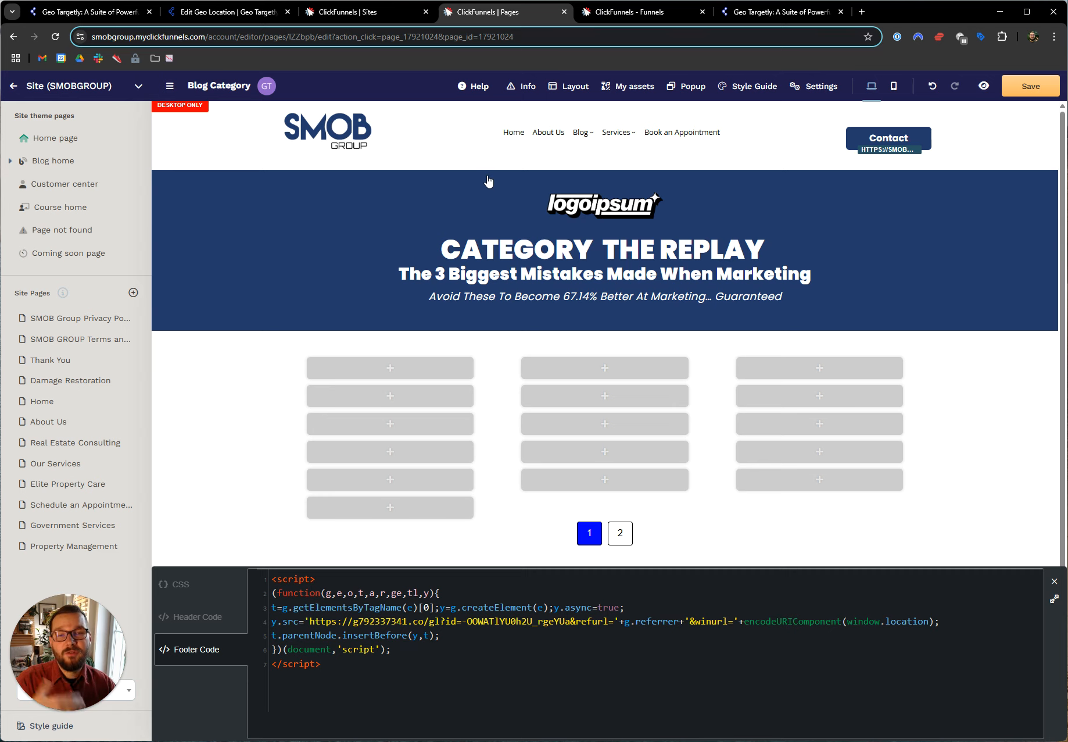
# Open the Optin page of the Facebook Dynamic AD funnel and show its footer code
pyautogui.click(609, 21)
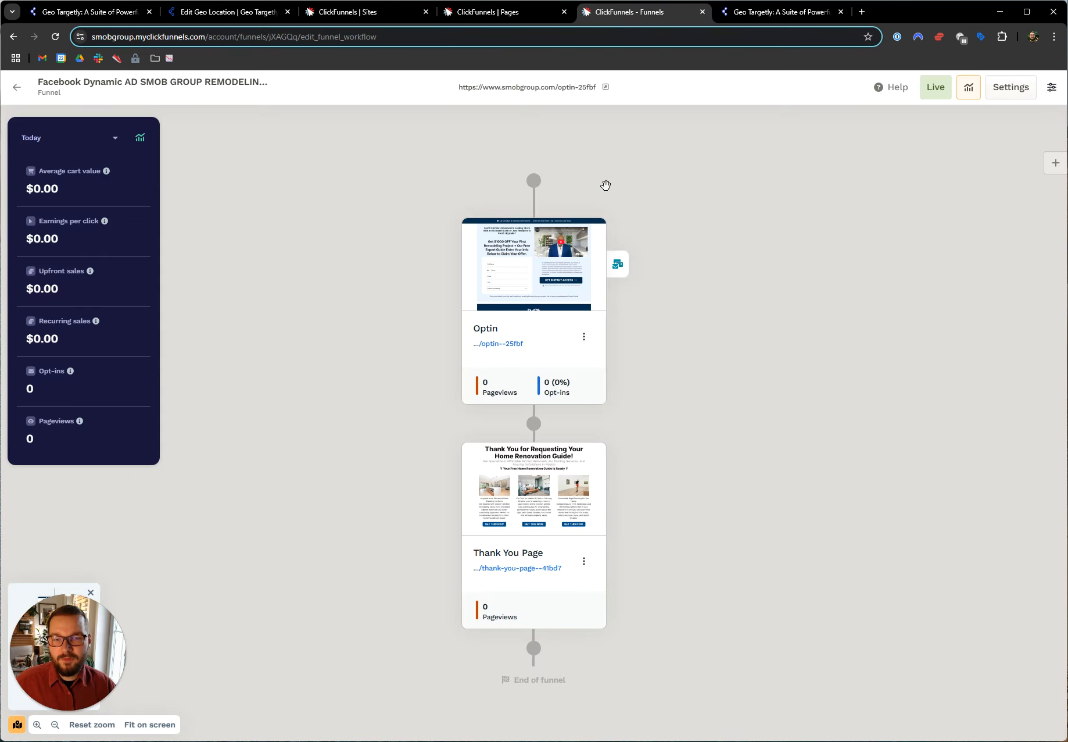
pyautogui.click(495, 248)
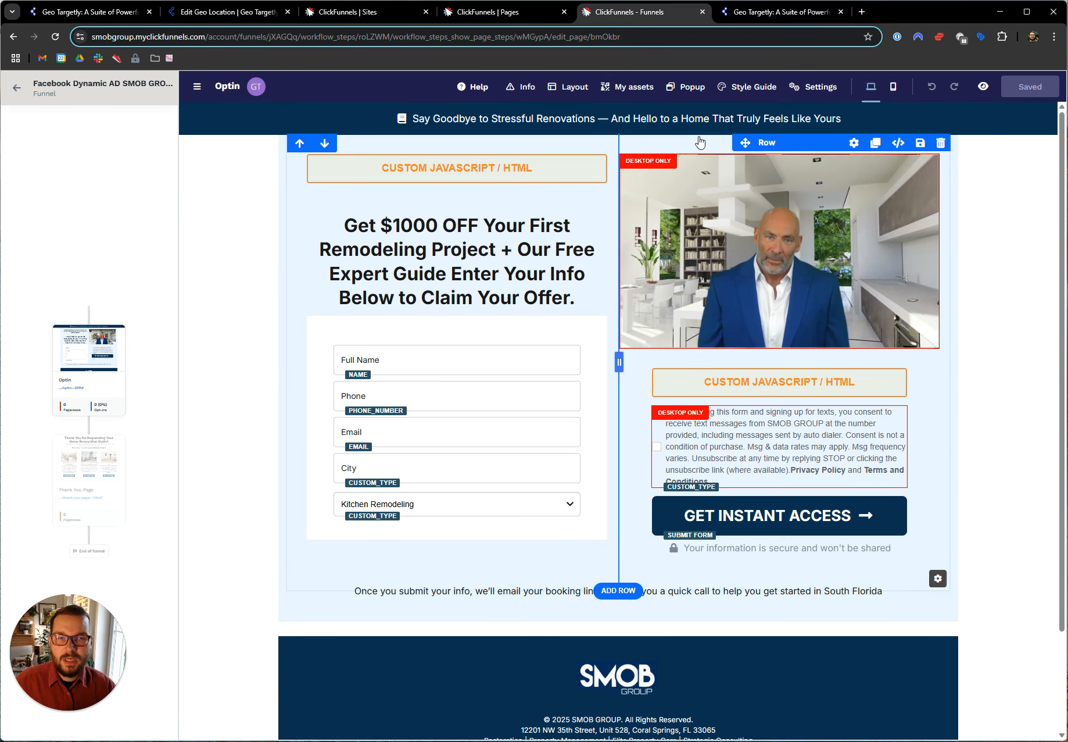
pyautogui.click(814, 87)
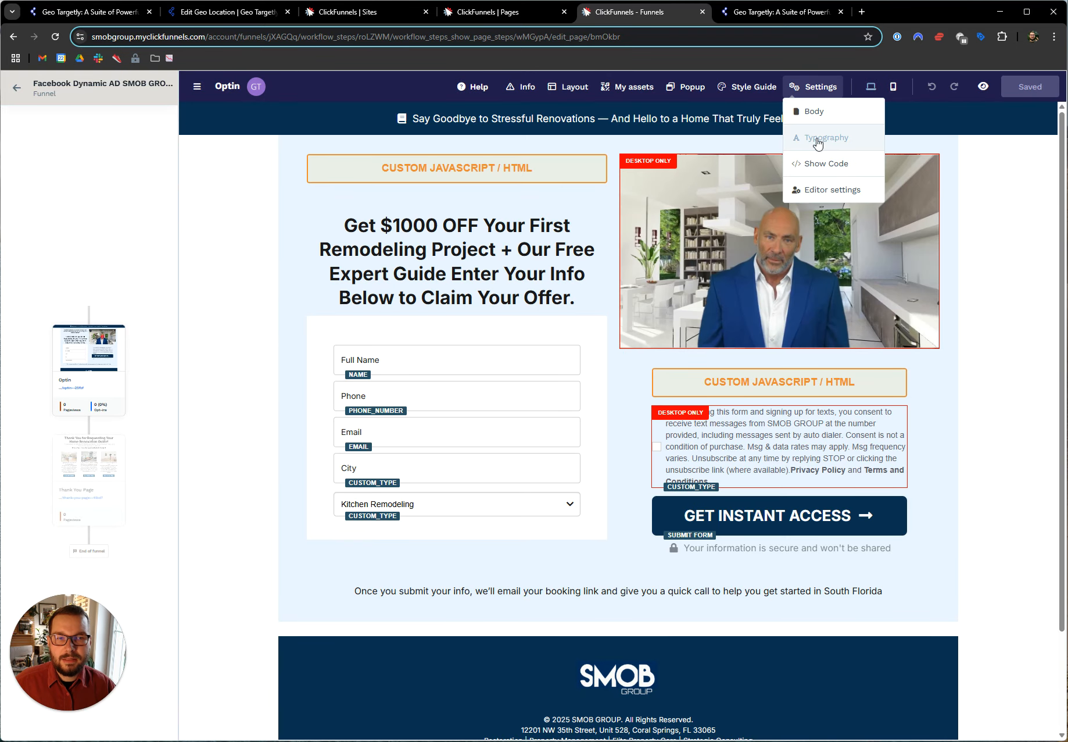
pyautogui.click(823, 163)
pyautogui.click(222, 650)
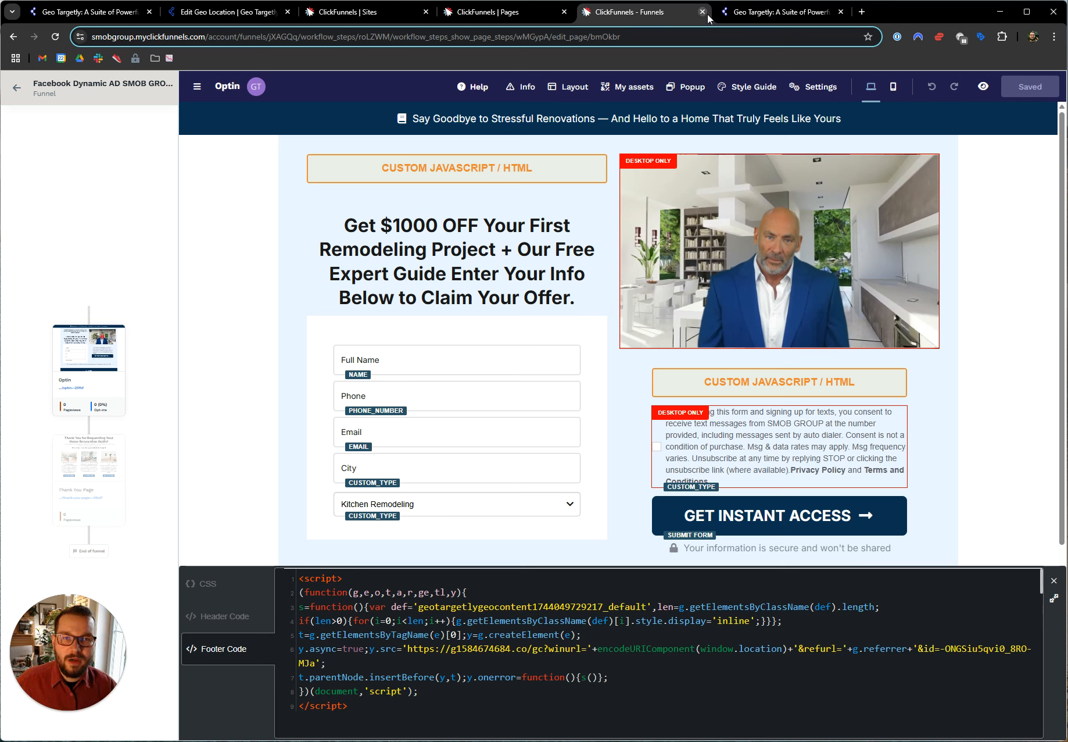
# Switch to the geotargetly.com page and open the browser's developer tools on the network requests
pyautogui.click(741, 13)
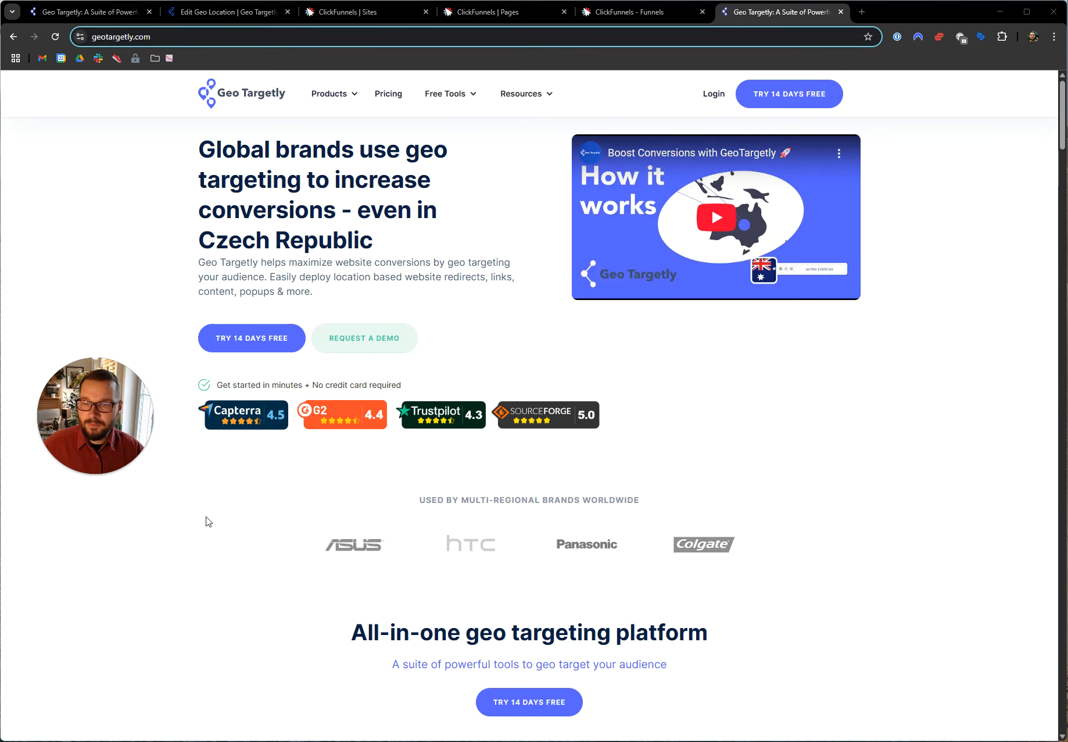
pyautogui.rightClick(246, 471)
pyautogui.rightClick(575, 321)
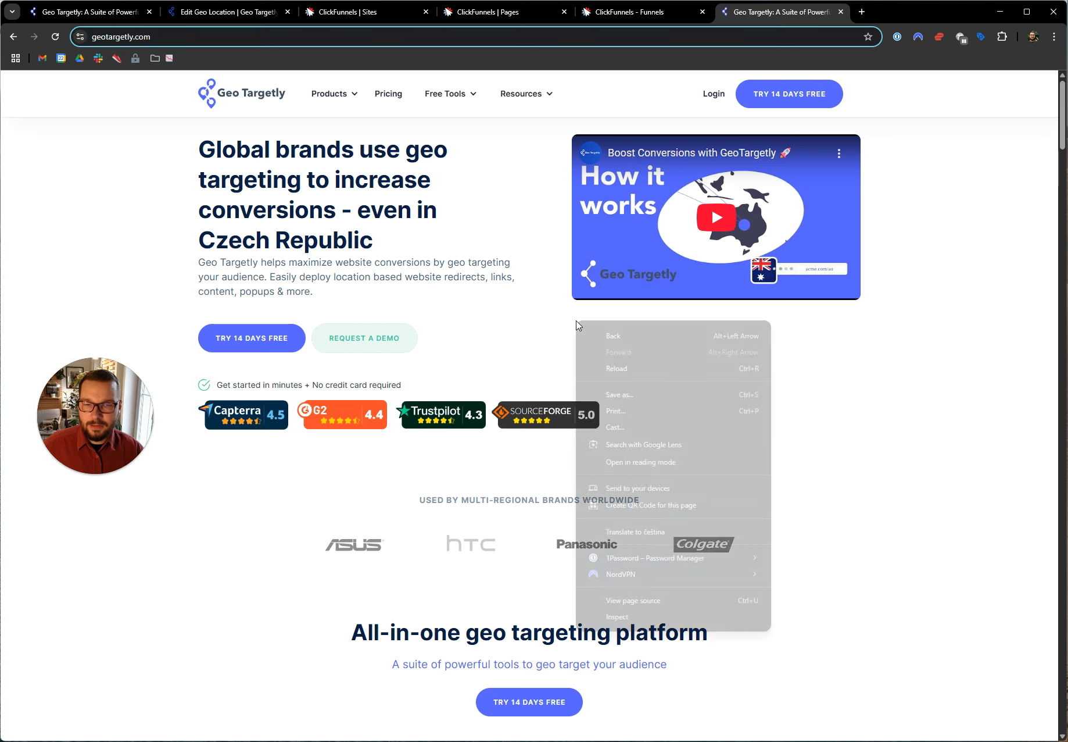
pyautogui.click(653, 616)
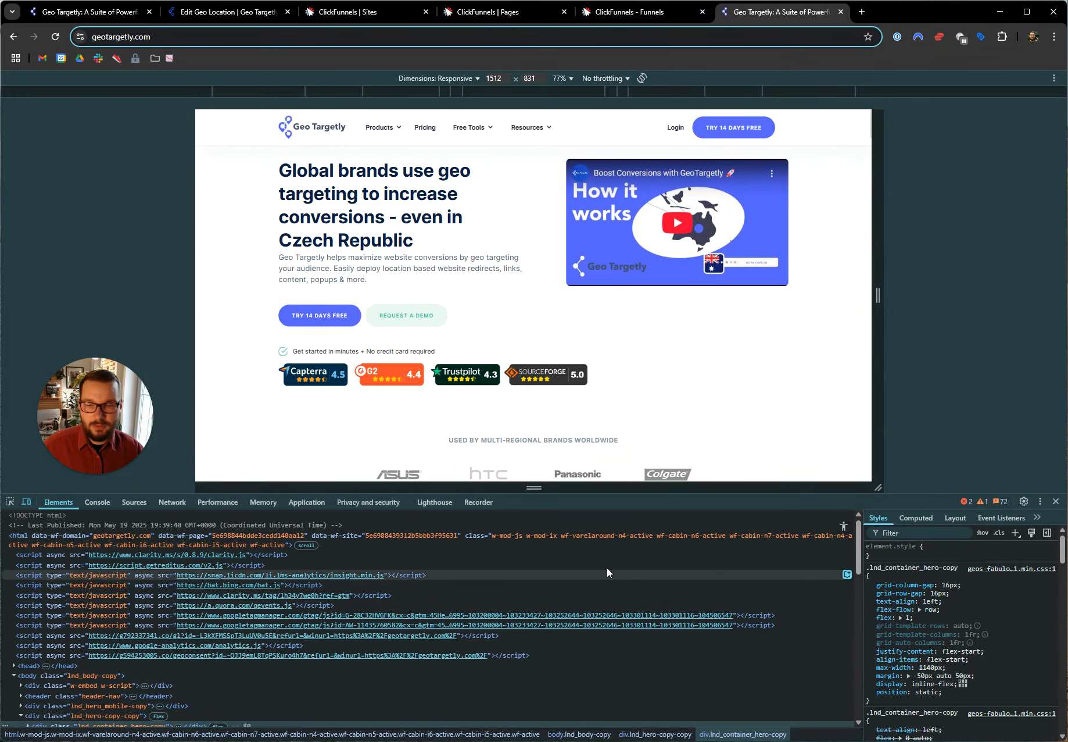
pyautogui.click(182, 503)
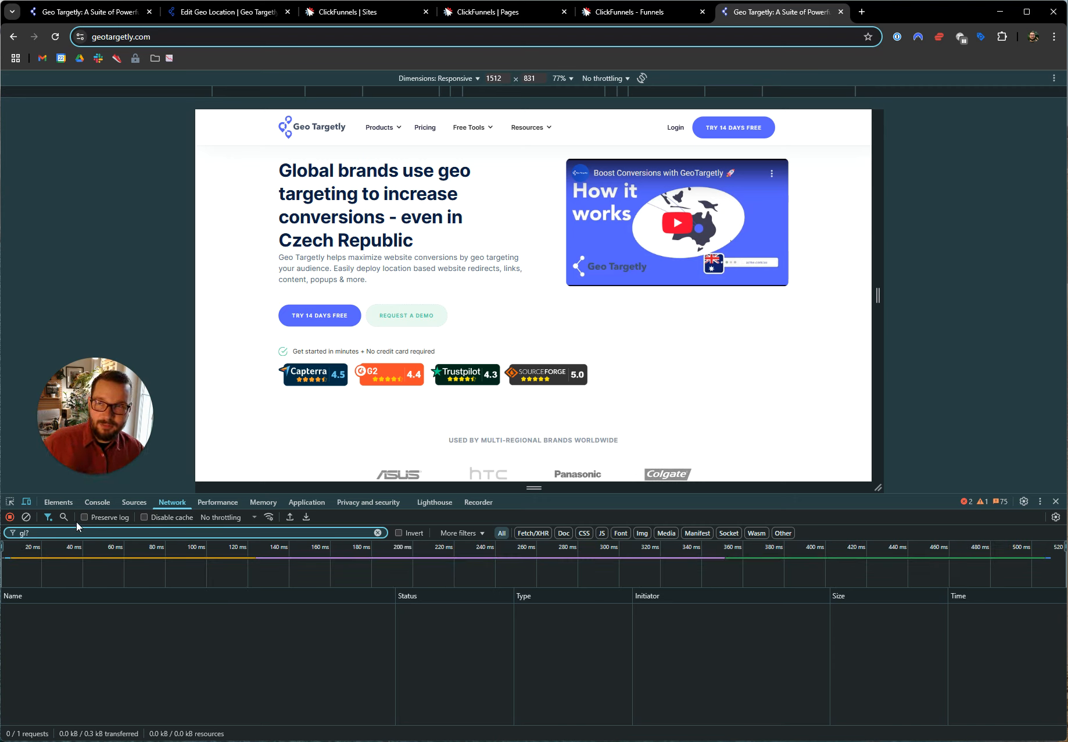
pyautogui.moveTo(76, 388); pyautogui.dragTo(62, 400)
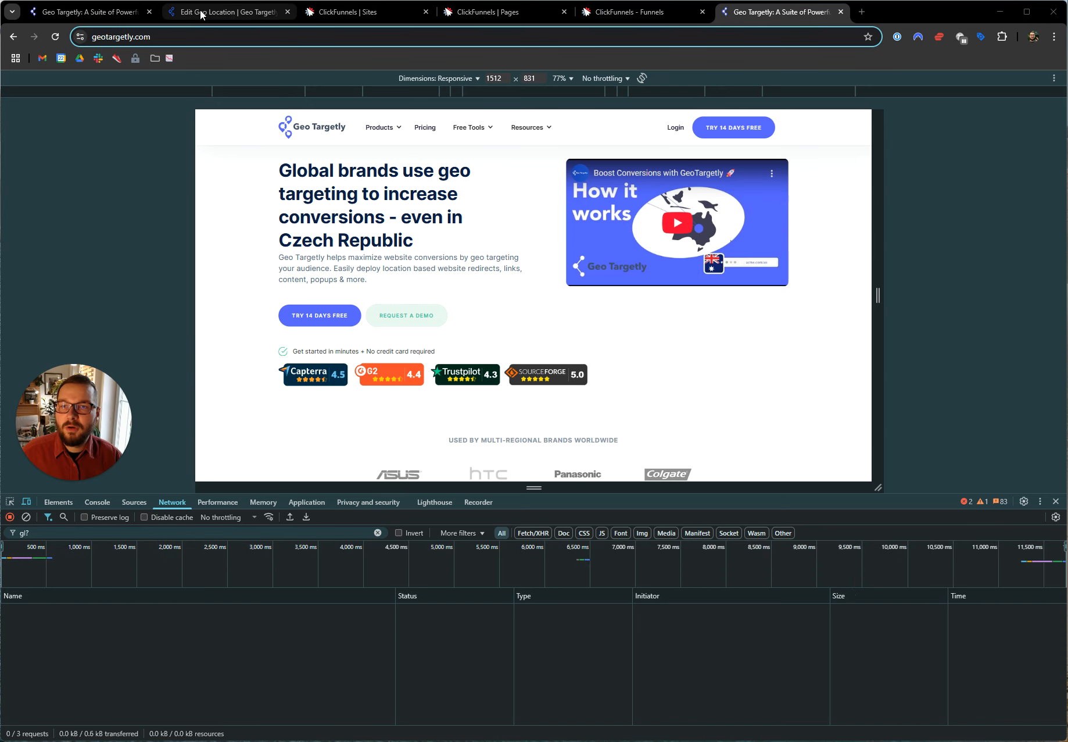
# Check the "gl?" part of the Geo Targetly script's URL and reload geotargetly.com to capture matching network requests
pyautogui.click(227, 11)
pyautogui.doubleClick(534, 279)
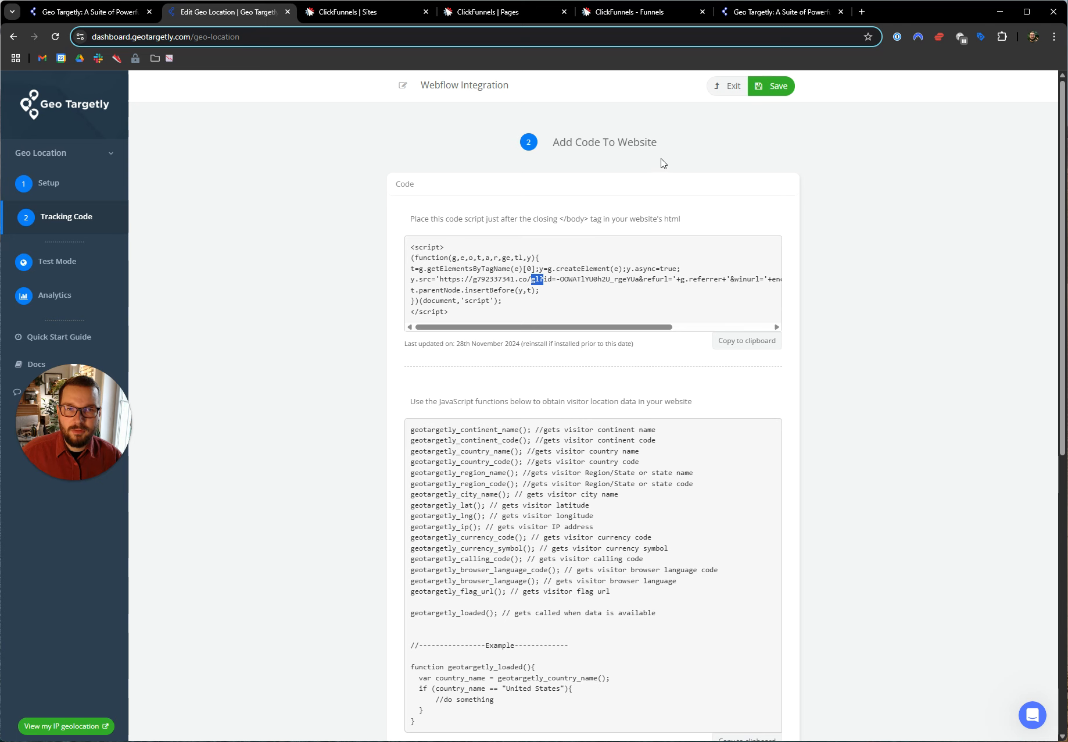
pyautogui.click(759, 10)
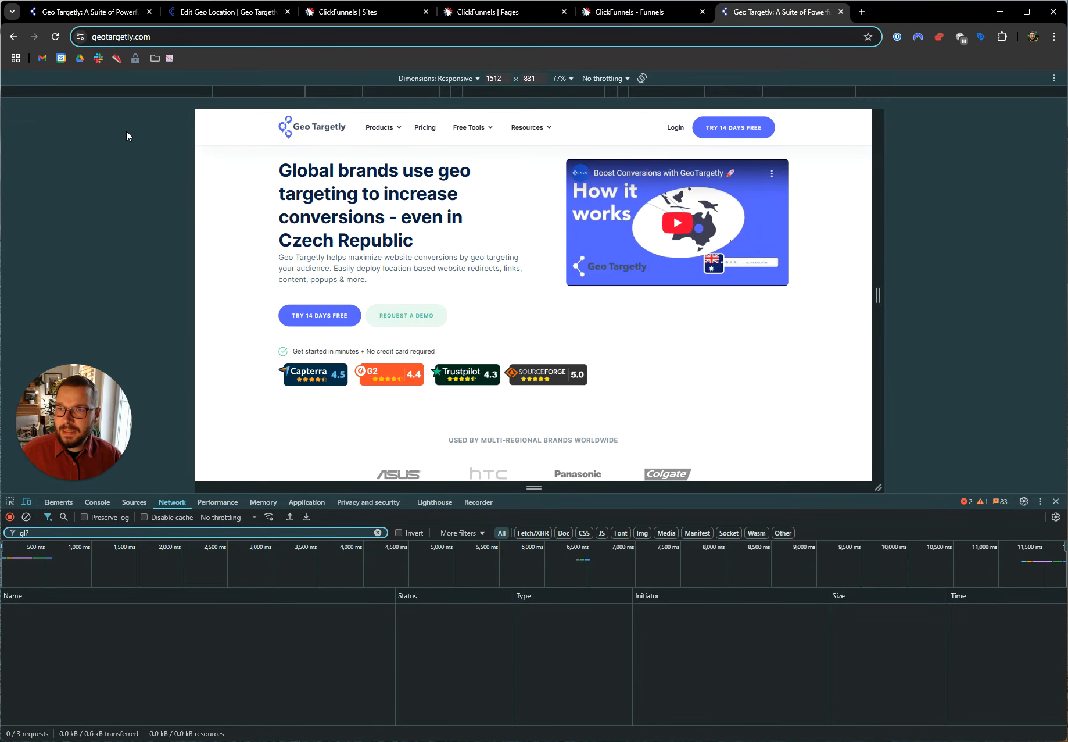
pyautogui.click(55, 36)
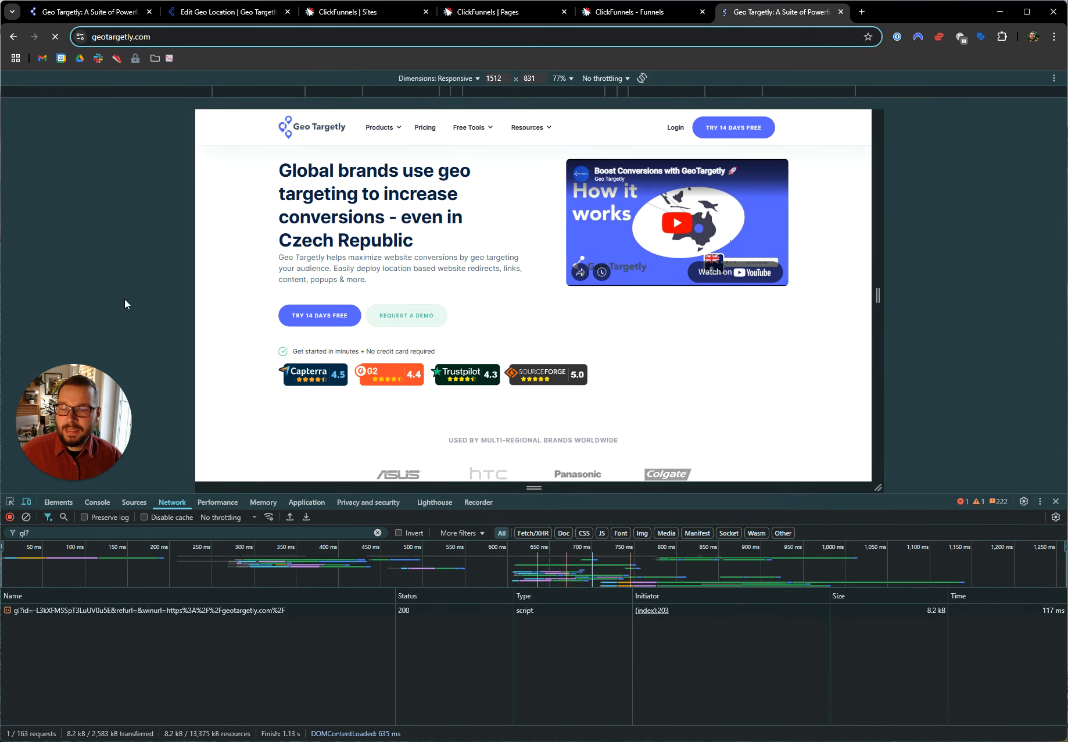
# Examine the headers of the captured "gl?" request, including its request URL and status code
pyautogui.click(38, 611)
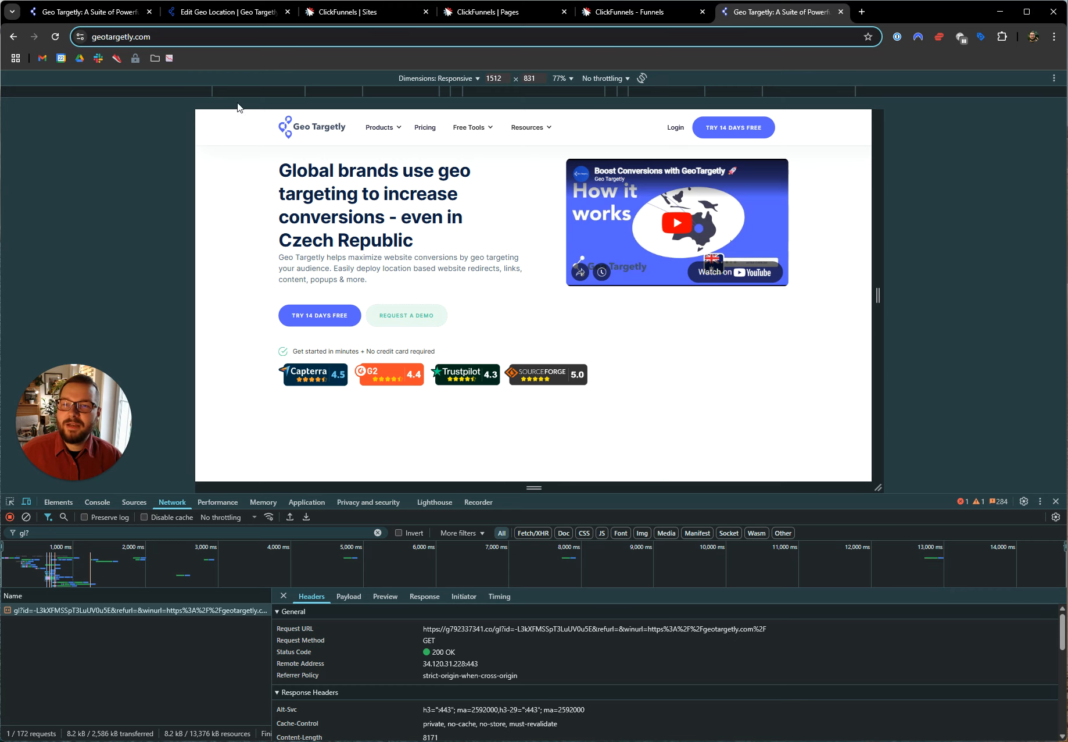
# Switch to the Webflow Integration geo location setup and show the Test Mode fields for device IP address and test location
pyautogui.click(218, 13)
pyautogui.click(73, 265)
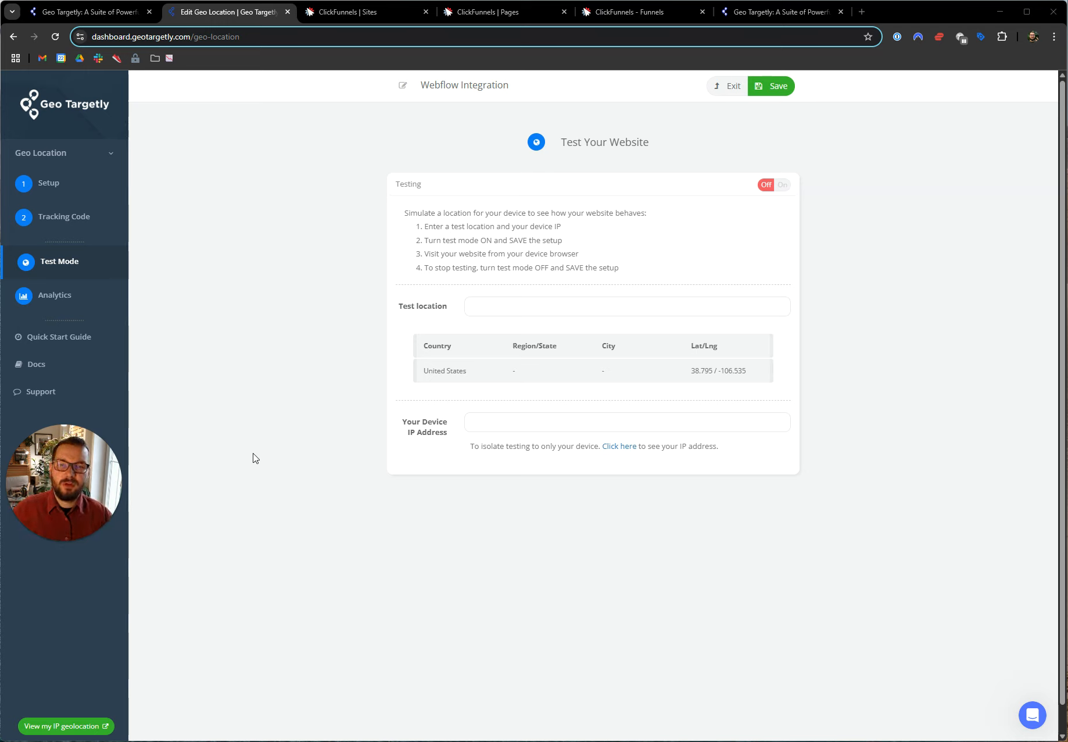
pyautogui.click(488, 417)
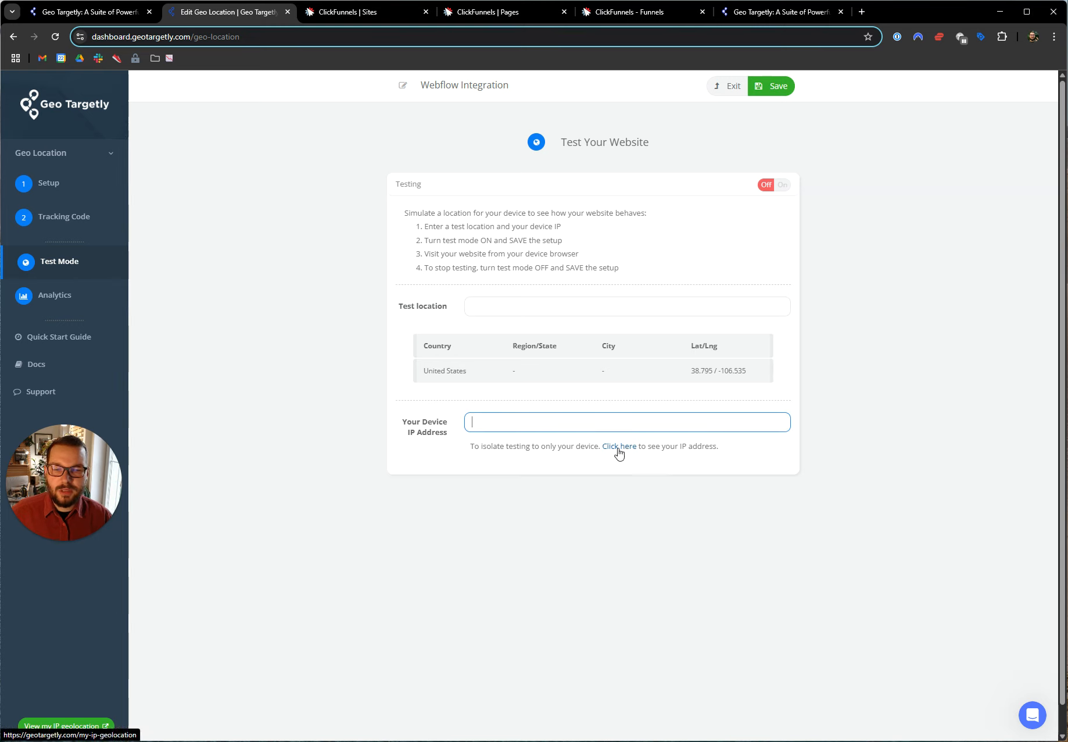
pyautogui.click(514, 307)
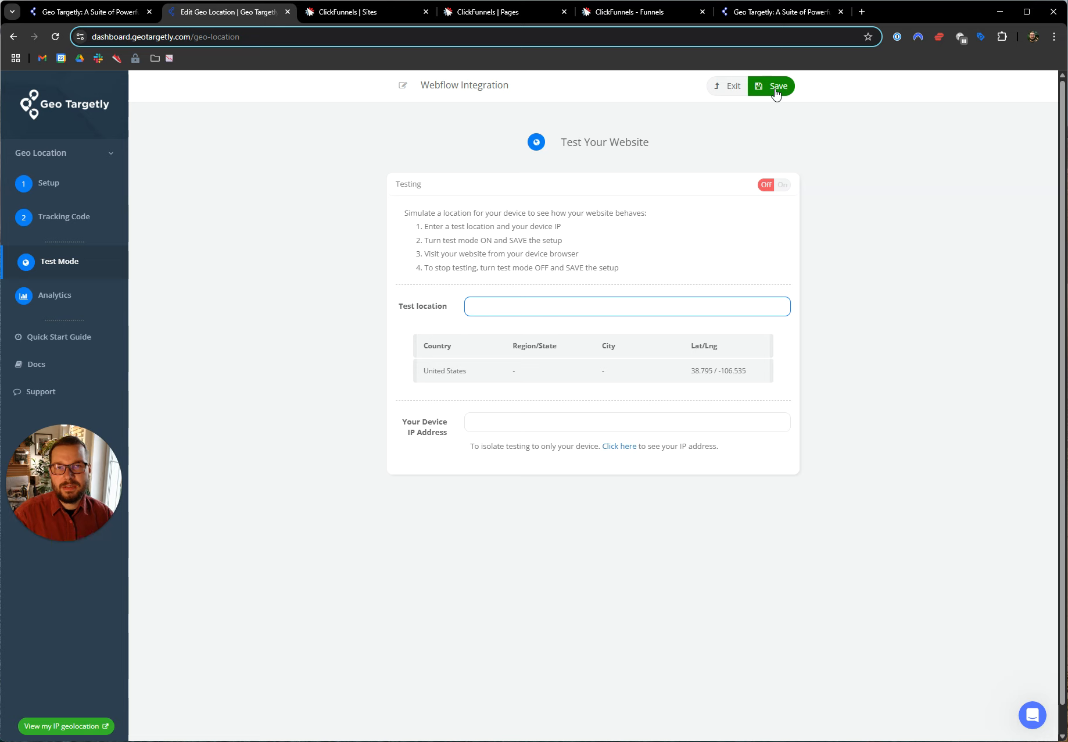
# Show and dismiss the dashboard's support chat, and switch to the geotargetly.com homepage to reveal the Docs entry under Resources
pyautogui.click(1033, 715)
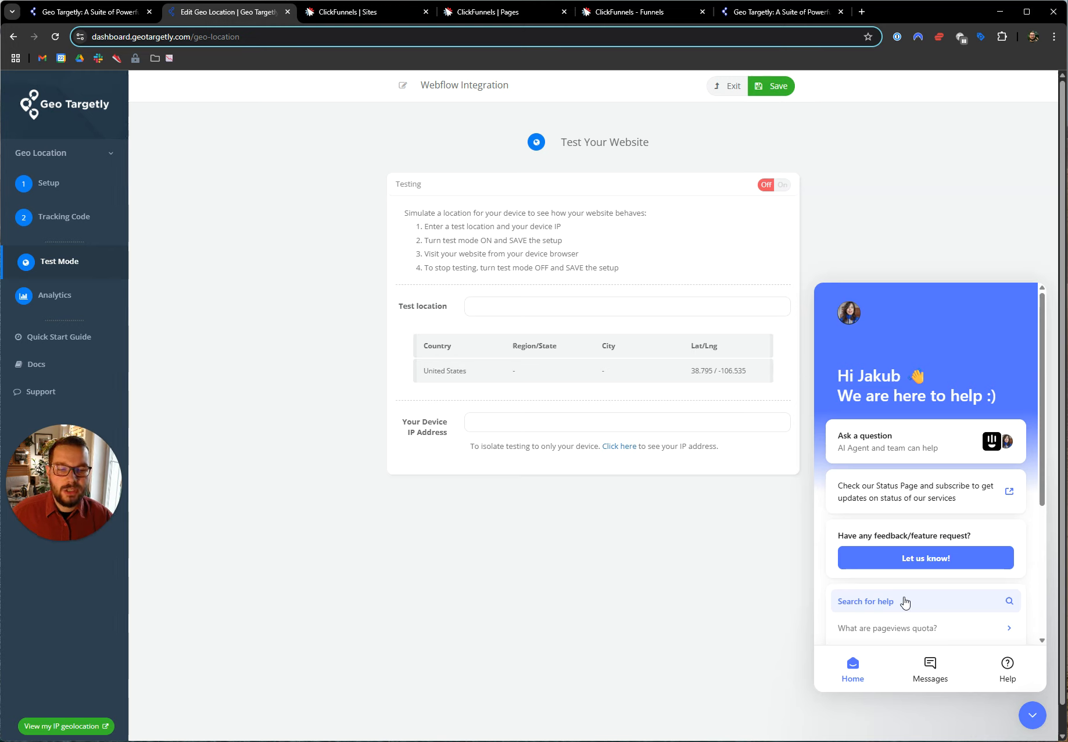
pyautogui.click(1034, 716)
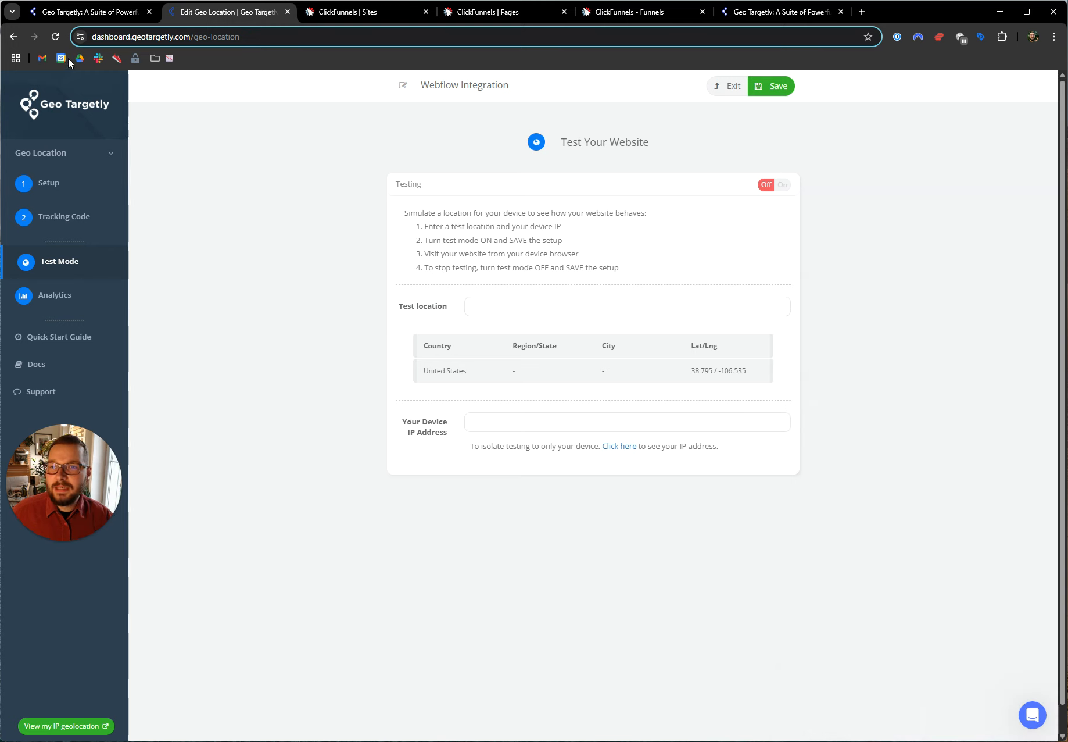
pyautogui.click(78, 12)
pyautogui.moveTo(524, 108)
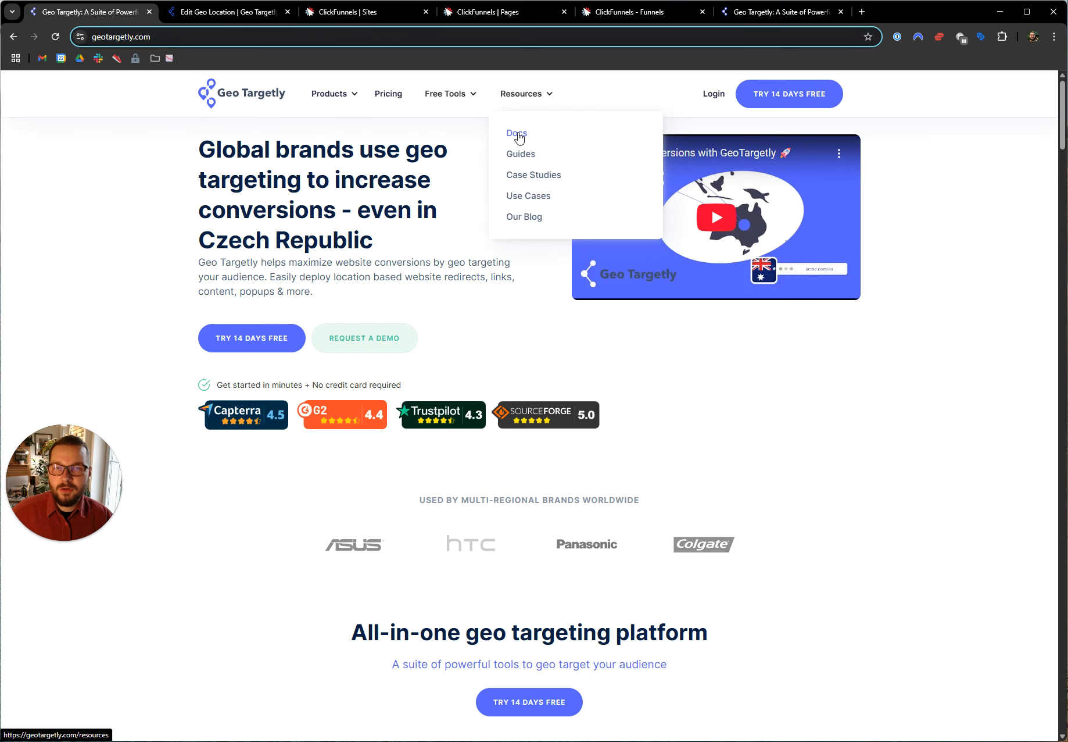